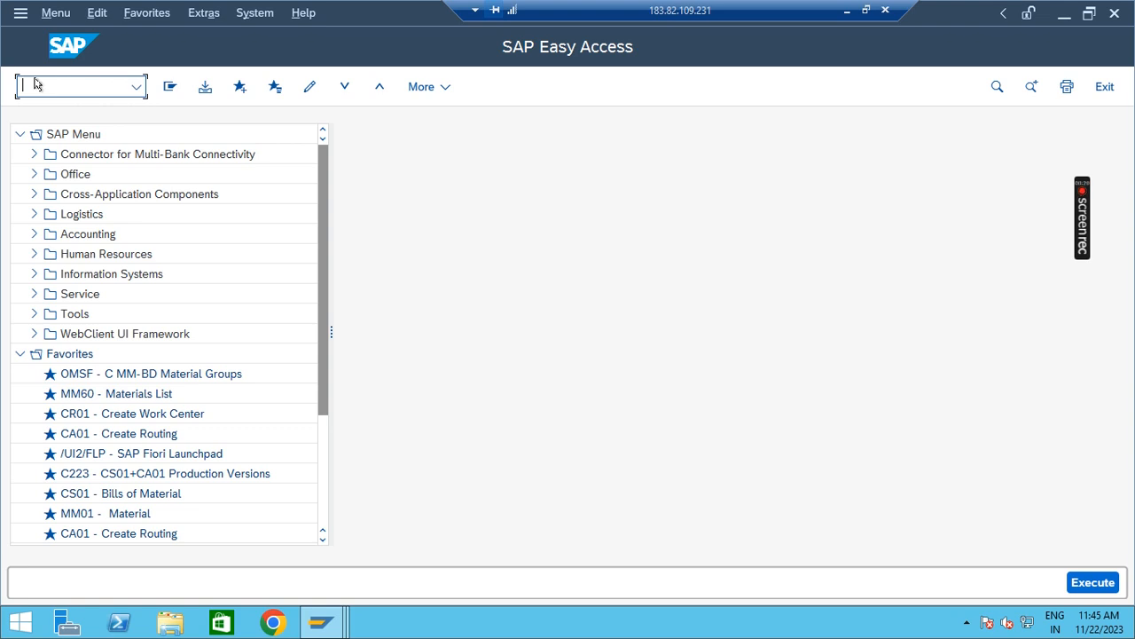
pyautogui.click(137, 86)
pyautogui.click(49, 103)
pyautogui.press('Return')
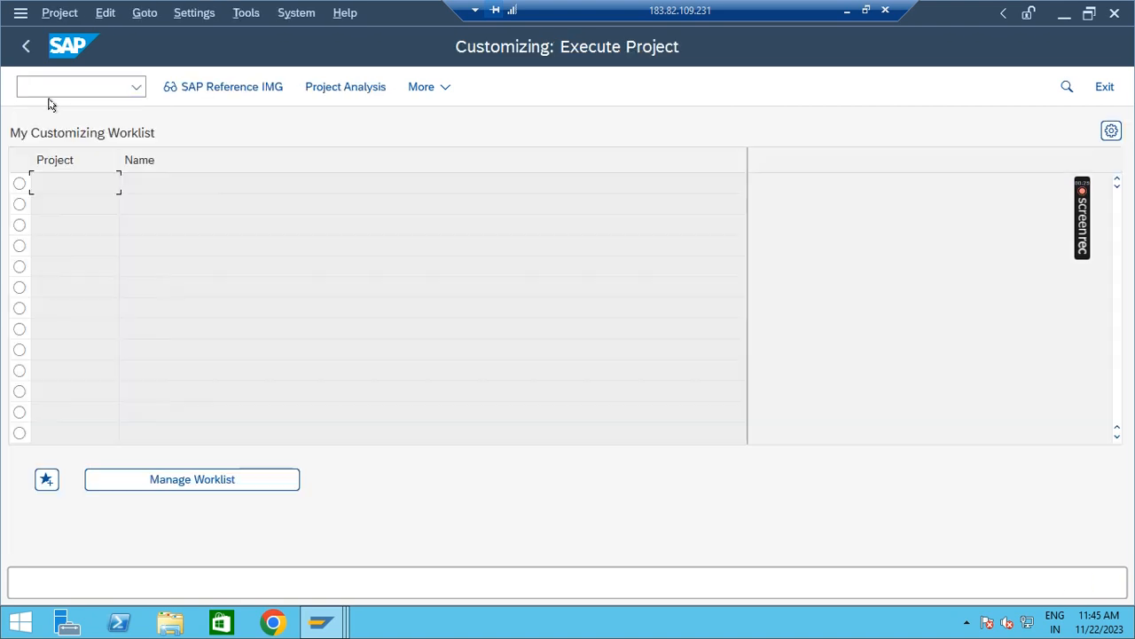
pyautogui.click(203, 89)
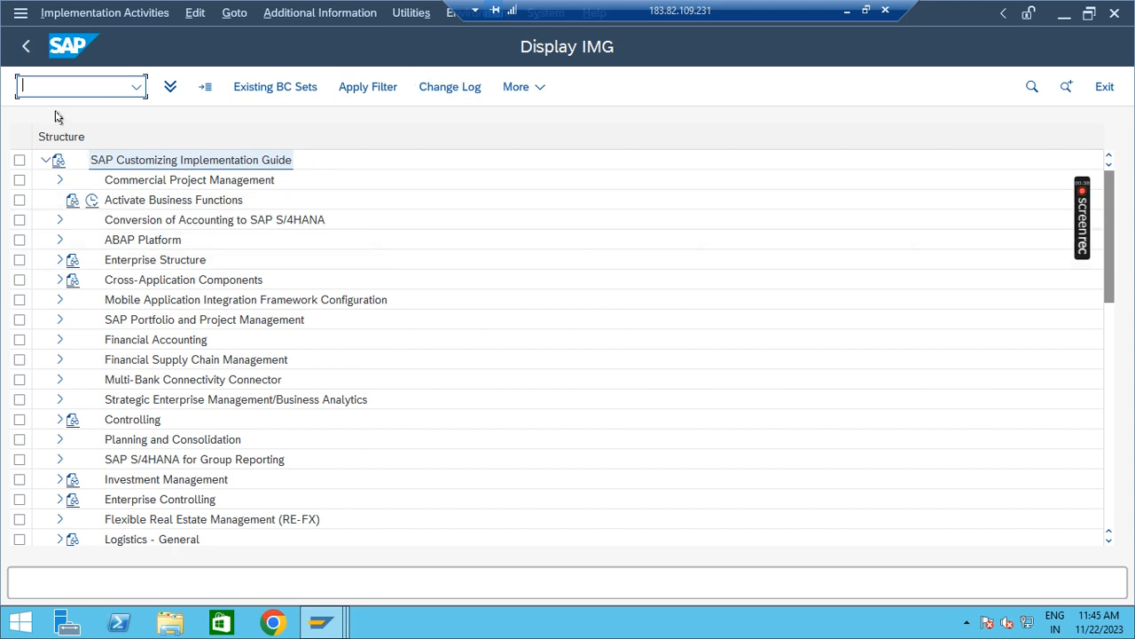
pyautogui.click(24, 47)
pyautogui.click(24, 47)
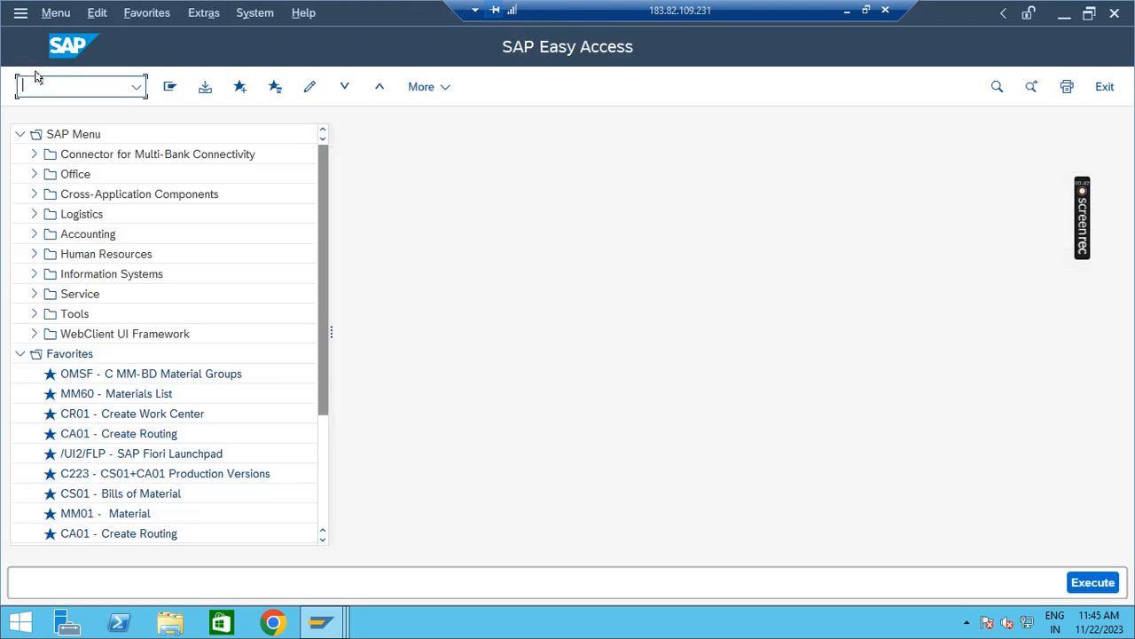
# Run transaction DB50, examine the SAP HANA database overview including version and installed plug-ins, and return to SAP Easy Access
pyautogui.write('DB5')
pyautogui.press('Return')
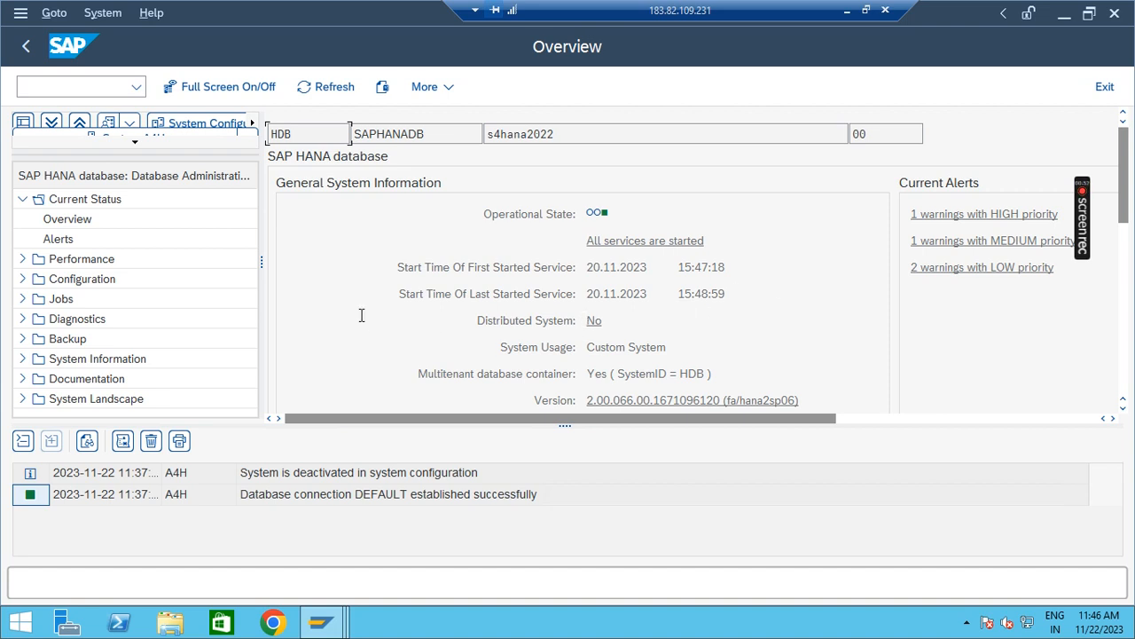
pyautogui.scroll(-3, 361, 314)
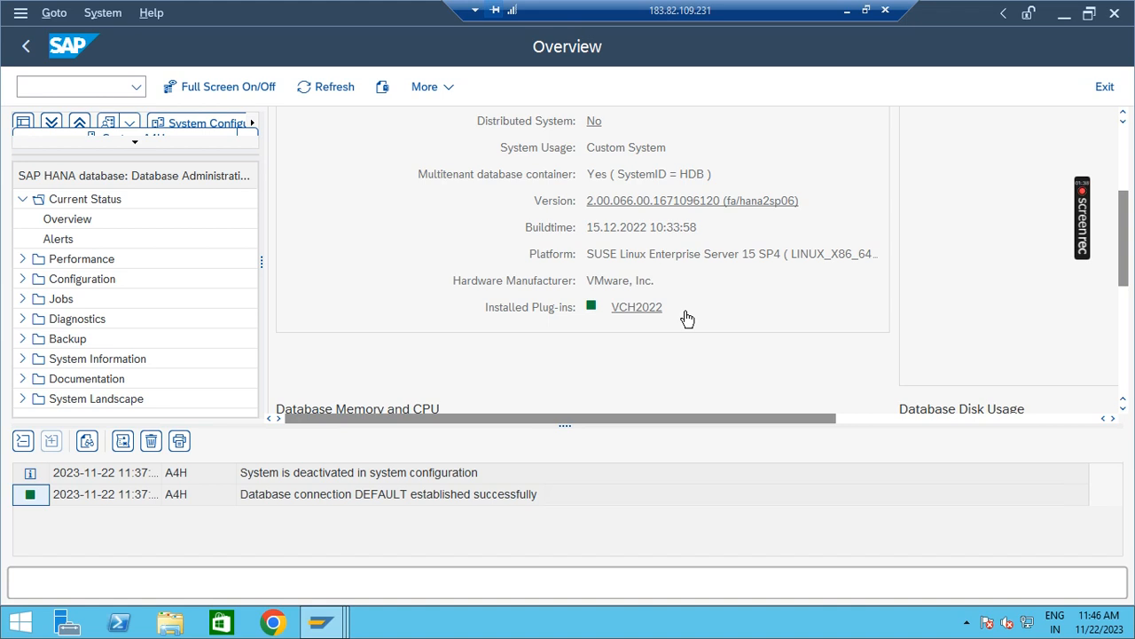
pyautogui.click(26, 47)
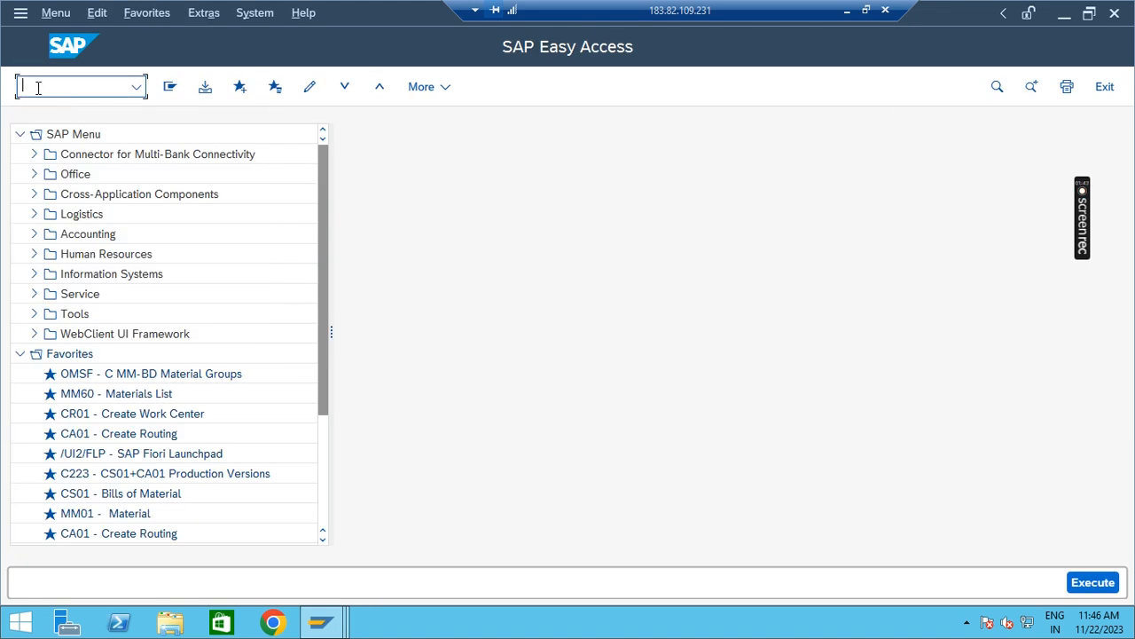
# Open the product view with transaction /N/SAPAPO/RRP3 and review its planning version, product and location entries
pyautogui.click(136, 86)
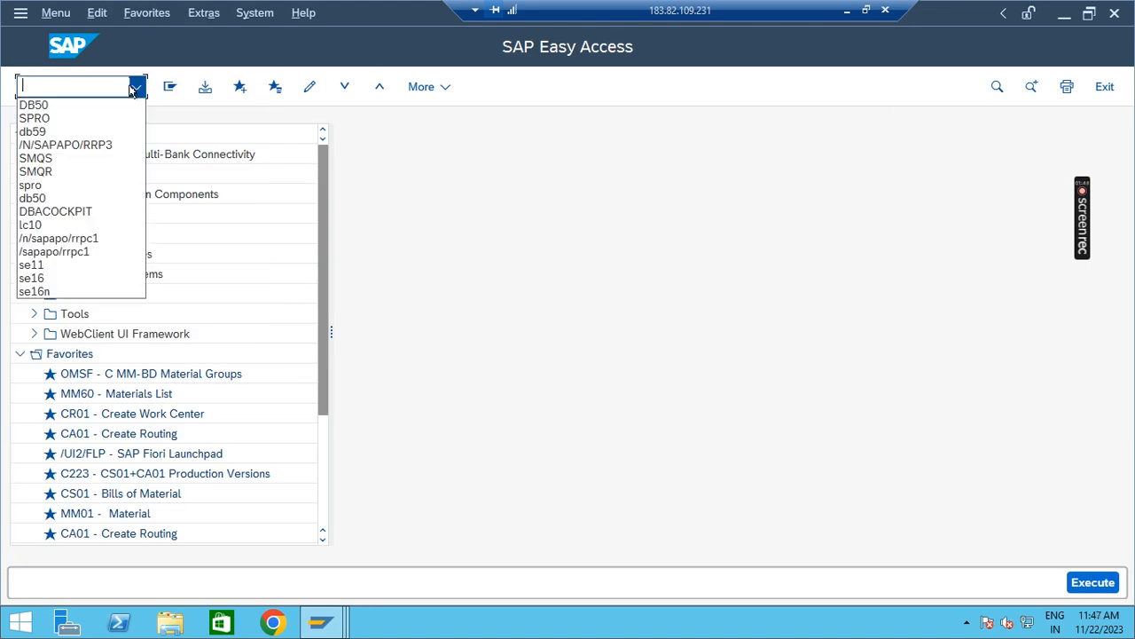
pyautogui.click(92, 145)
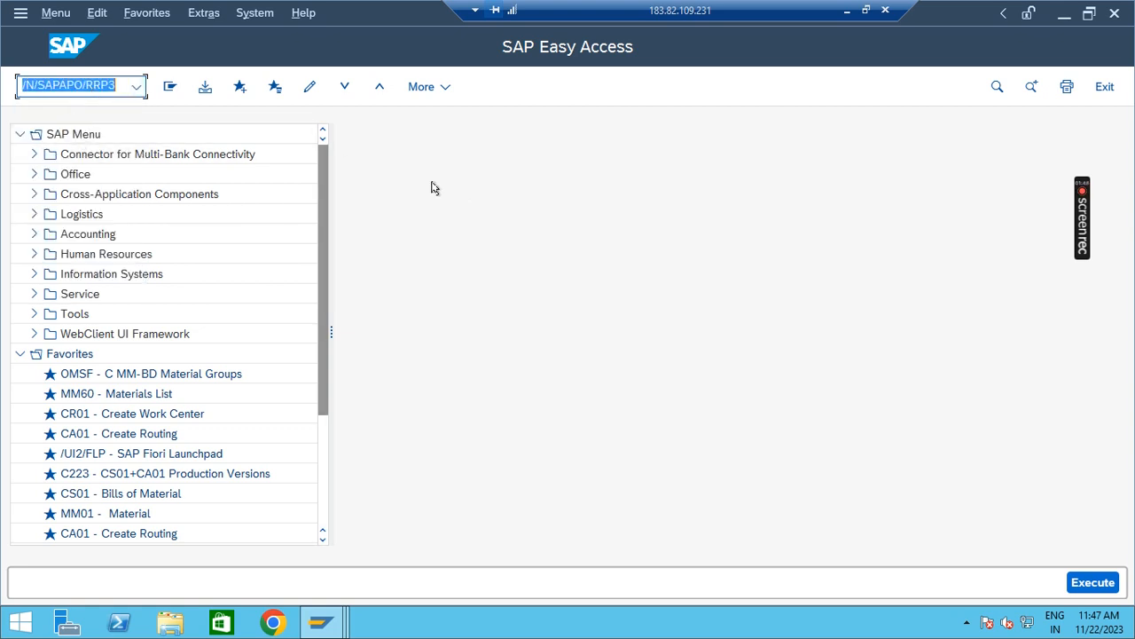
pyautogui.press('Return')
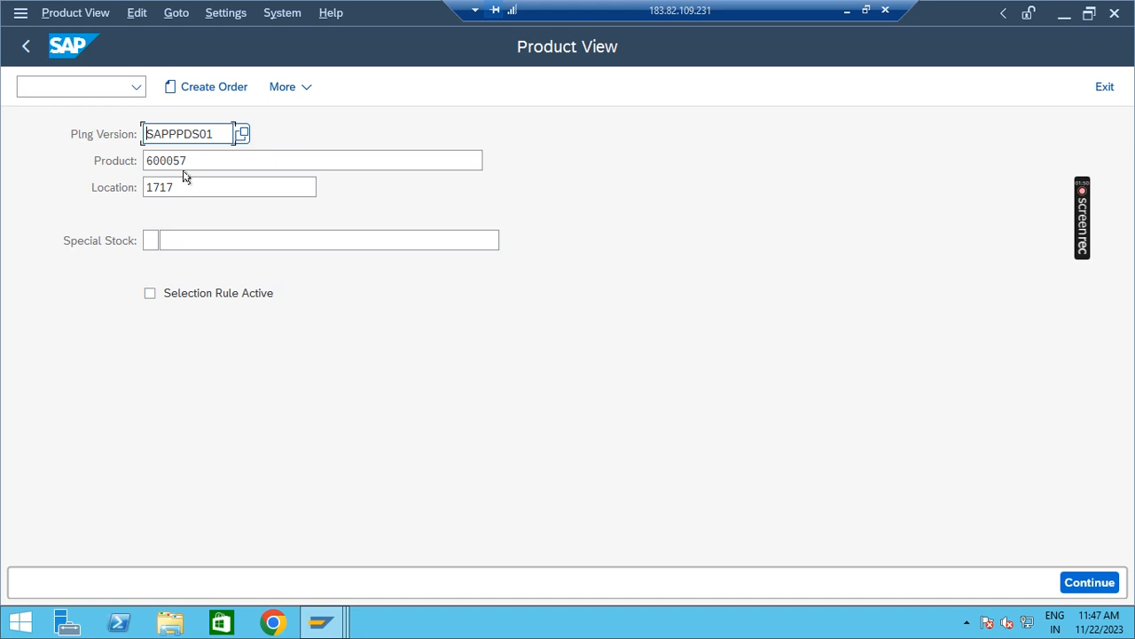
pyautogui.moveTo(213, 134); pyautogui.dragTo(123, 134)
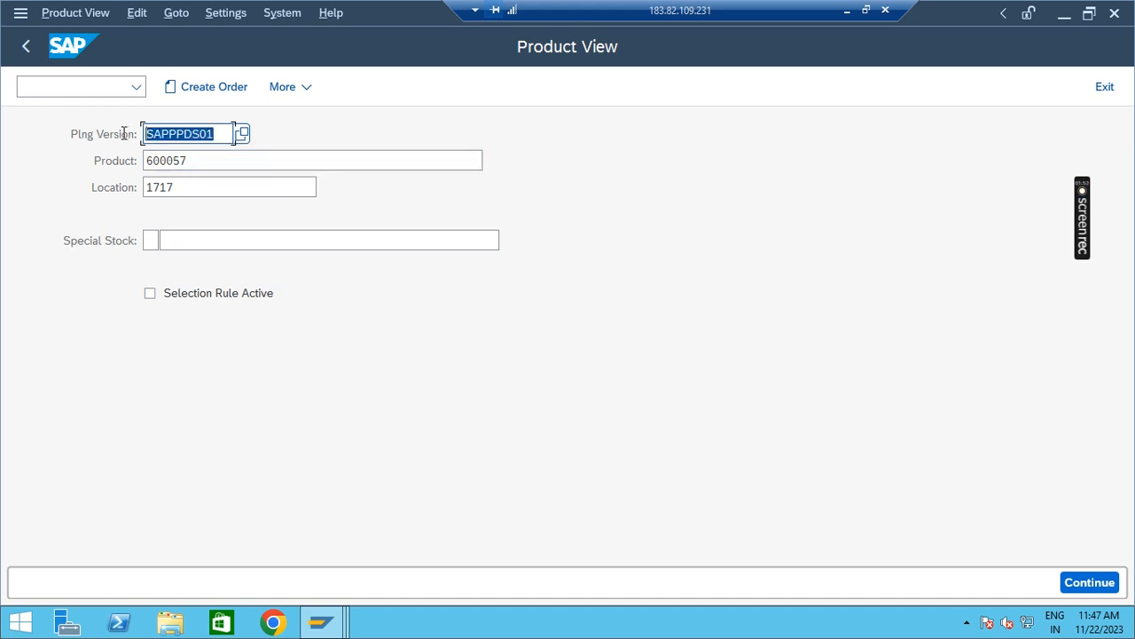
pyautogui.moveTo(195, 161); pyautogui.dragTo(112, 161)
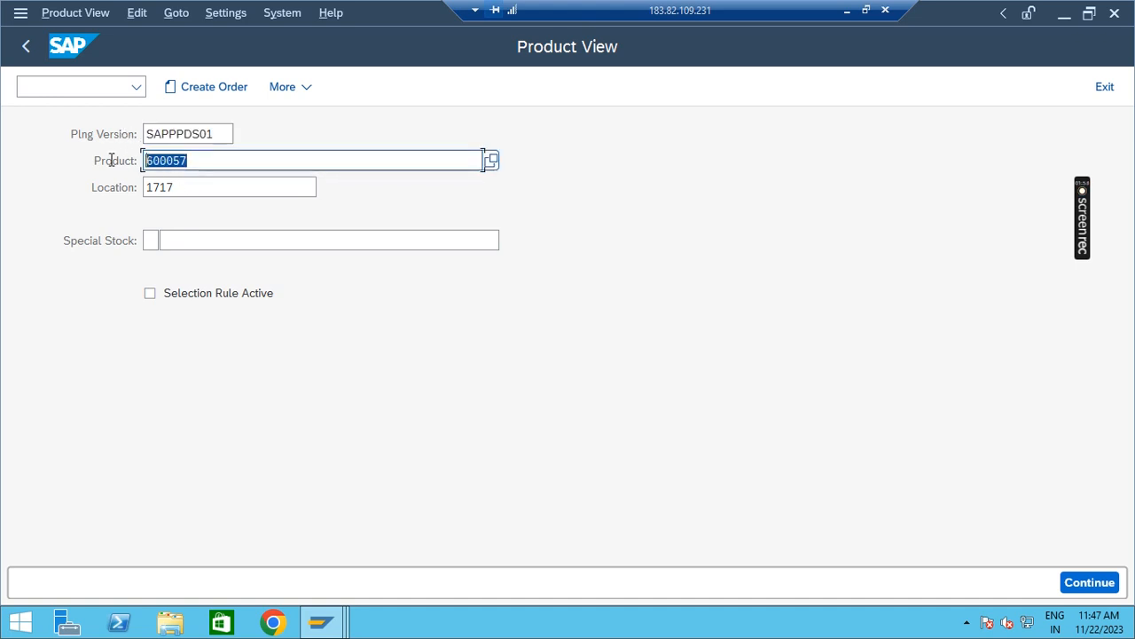
pyautogui.click(177, 186)
pyautogui.moveTo(178, 187); pyautogui.dragTo(100, 186)
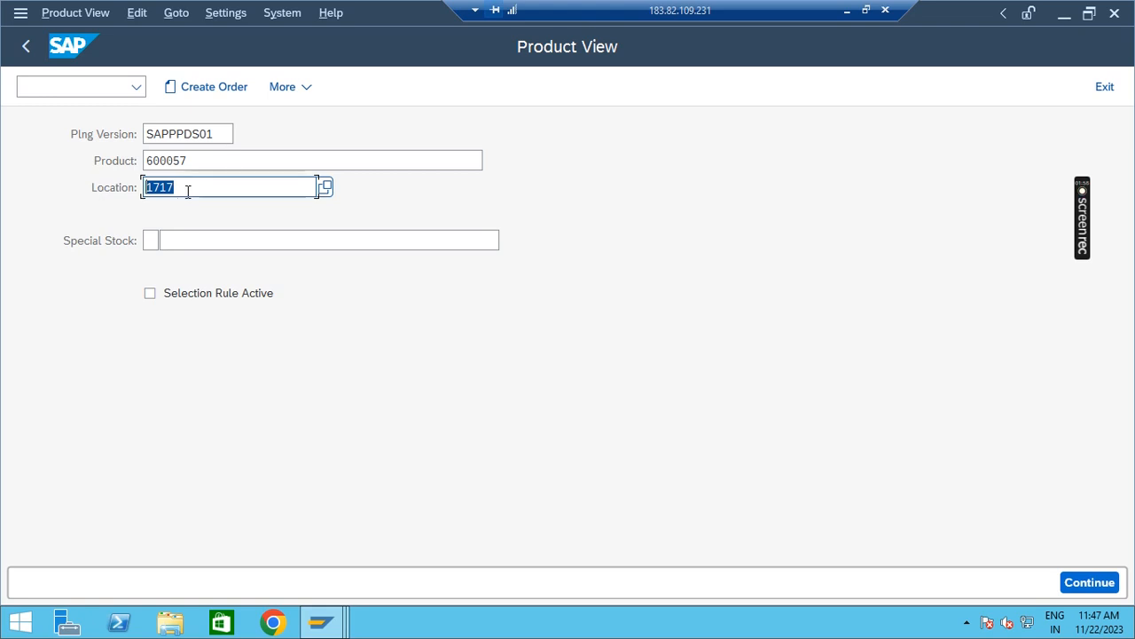
pyautogui.moveTo(190, 189); pyautogui.dragTo(94, 185)
pyautogui.moveTo(193, 160); pyautogui.dragTo(119, 159)
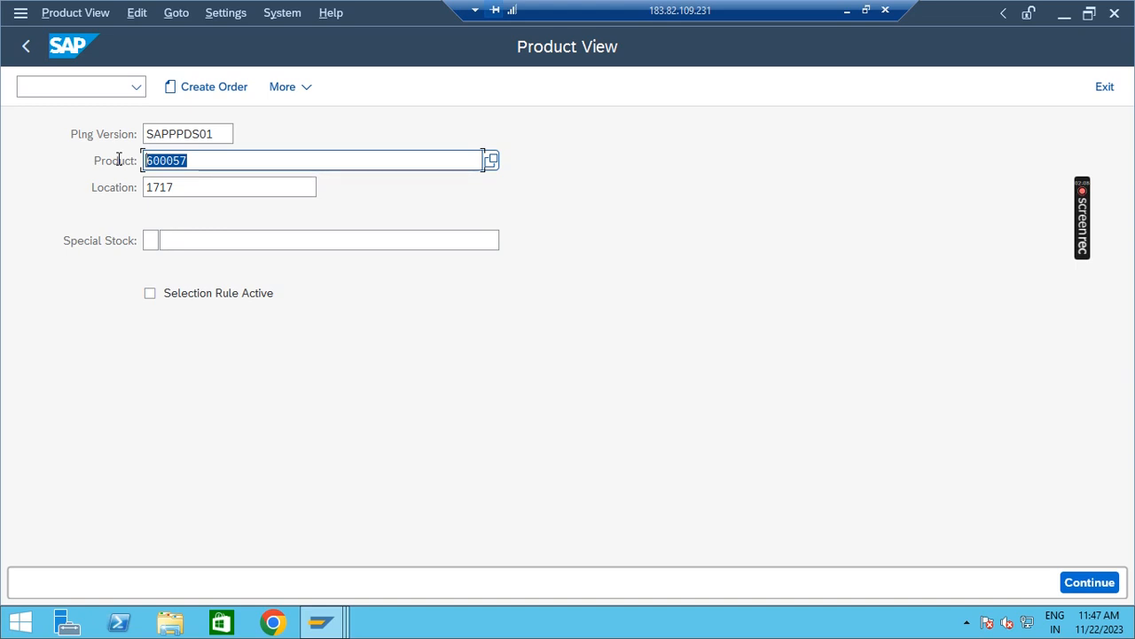
pyautogui.click(215, 134)
pyautogui.moveTo(192, 134); pyautogui.dragTo(132, 133)
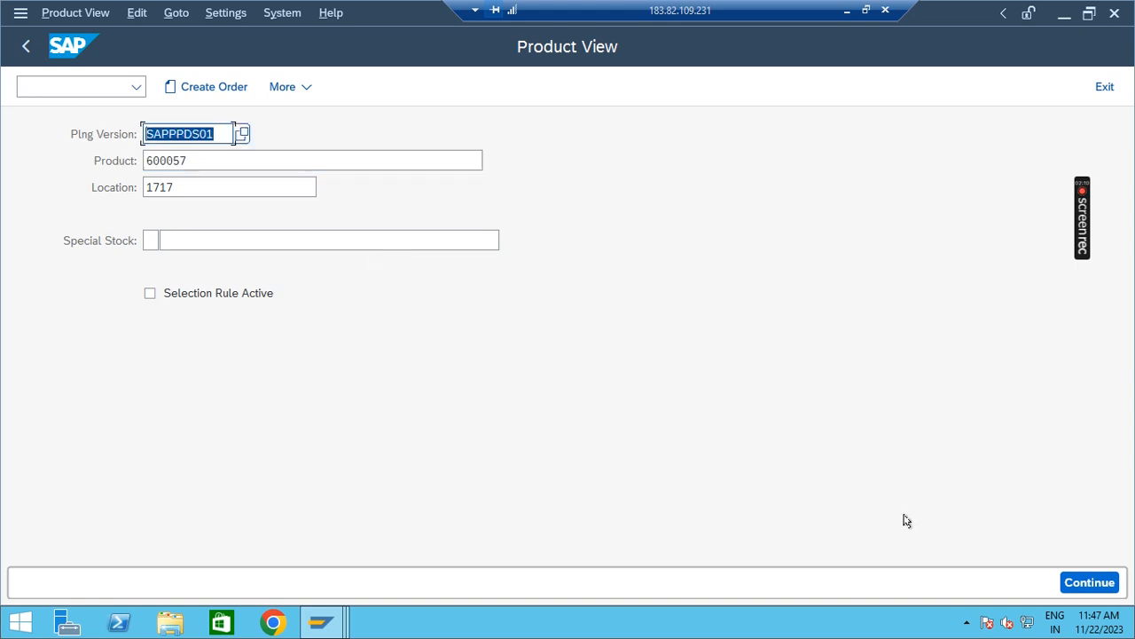
# Try to display the product view with the prefilled planning version, product and location, and return to SAP Easy Access
pyautogui.click(1113, 581)
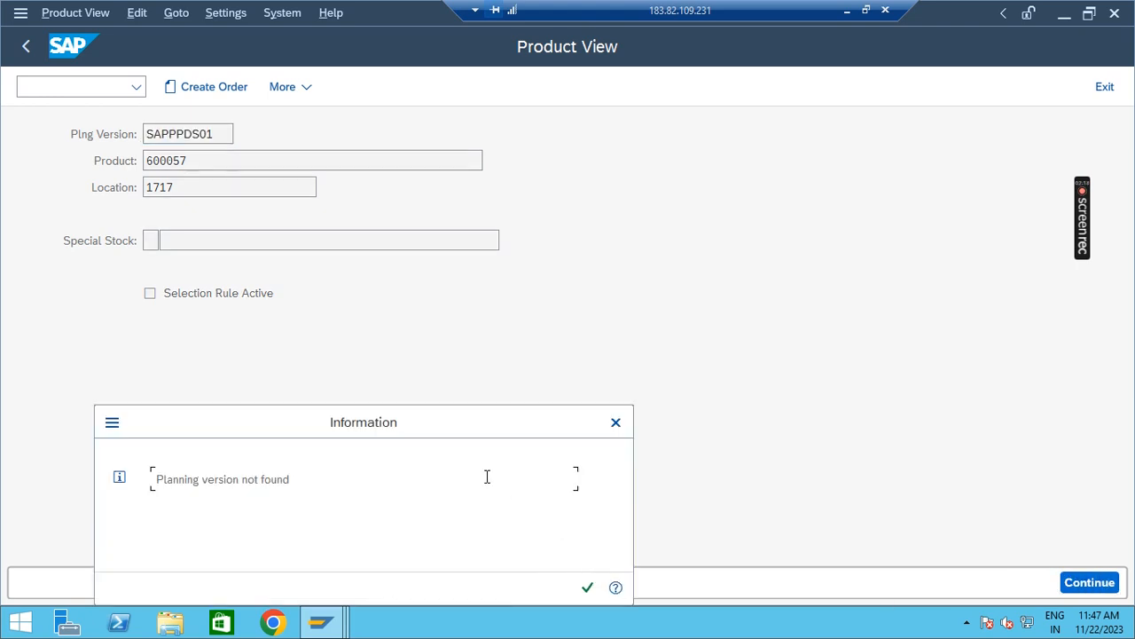
pyautogui.press('Return')
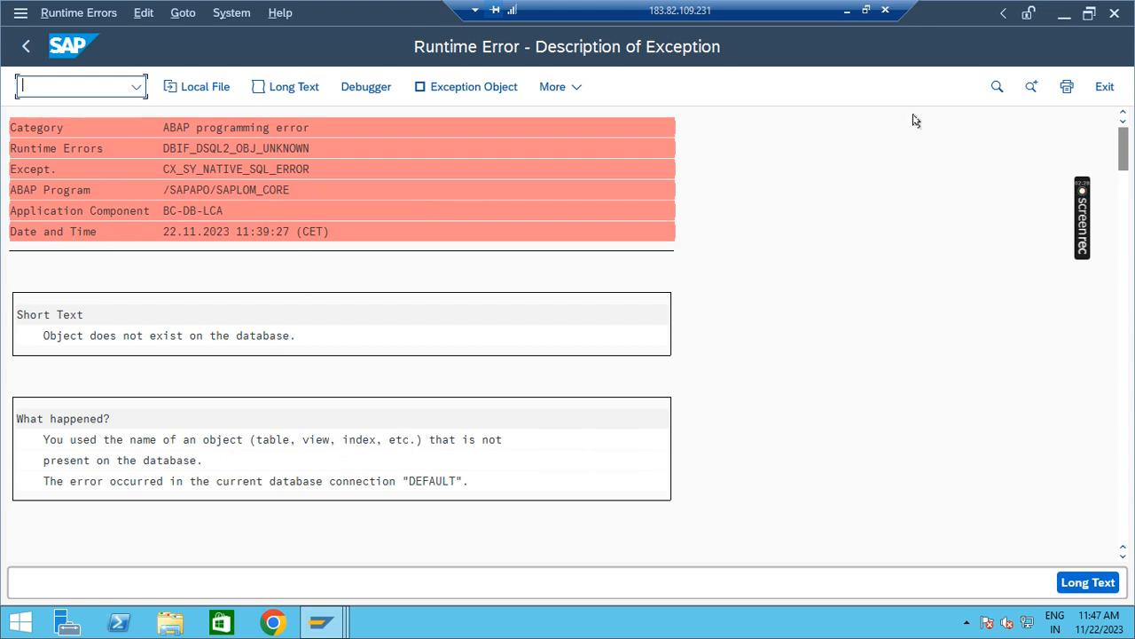
pyautogui.click(24, 46)
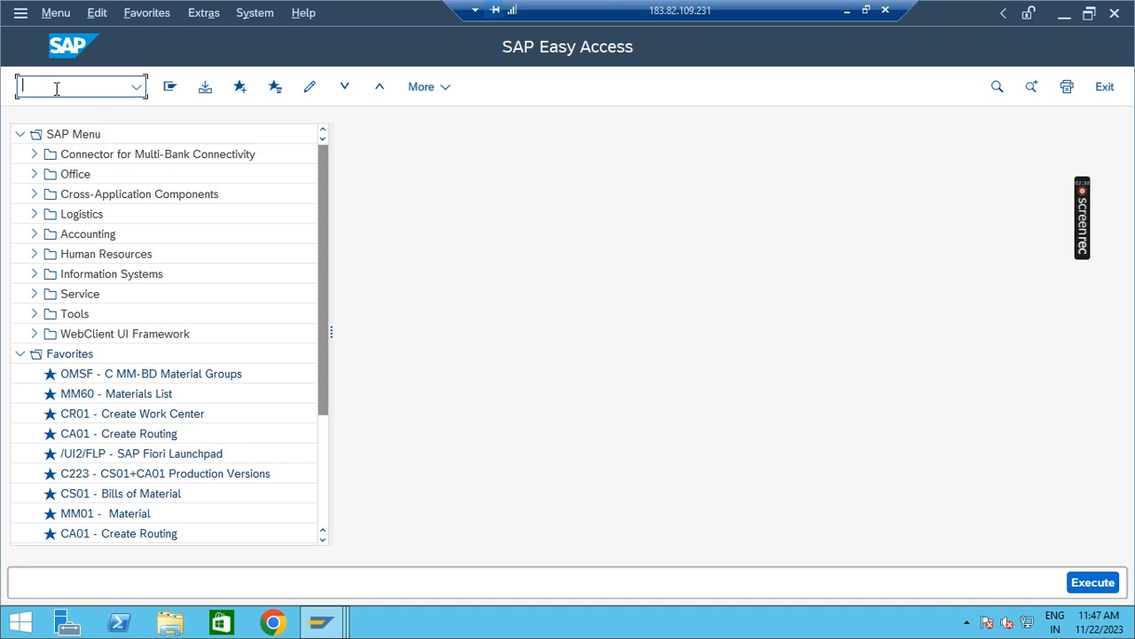
# Open the SAP Reference IMG through transaction SPRO
pyautogui.write('SPRO')
pyautogui.press('Return')
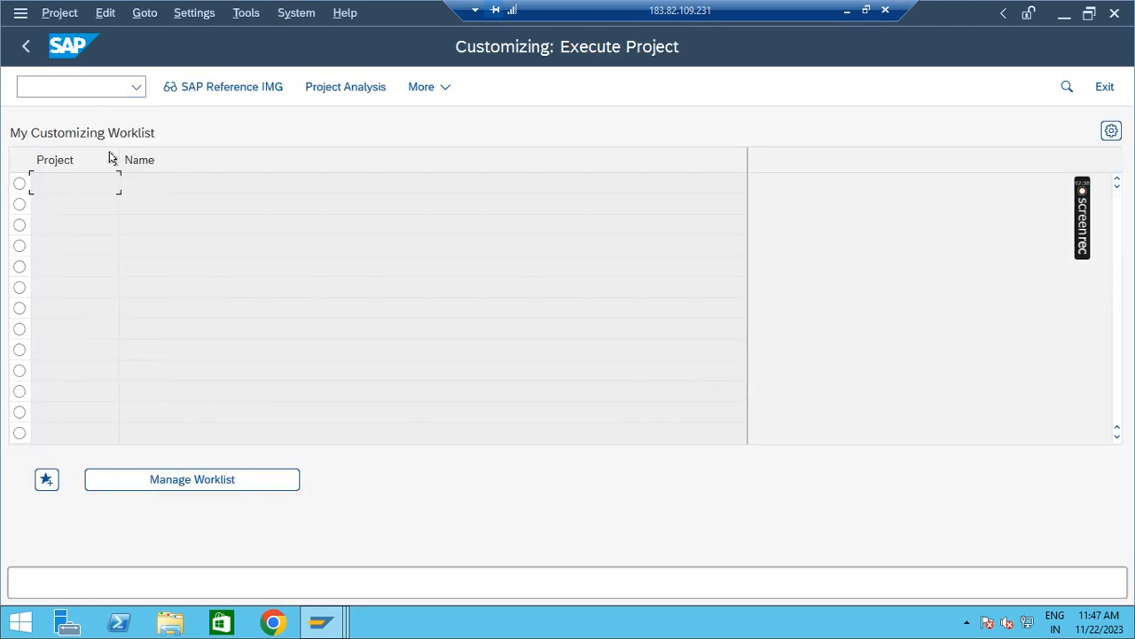
pyautogui.click(200, 87)
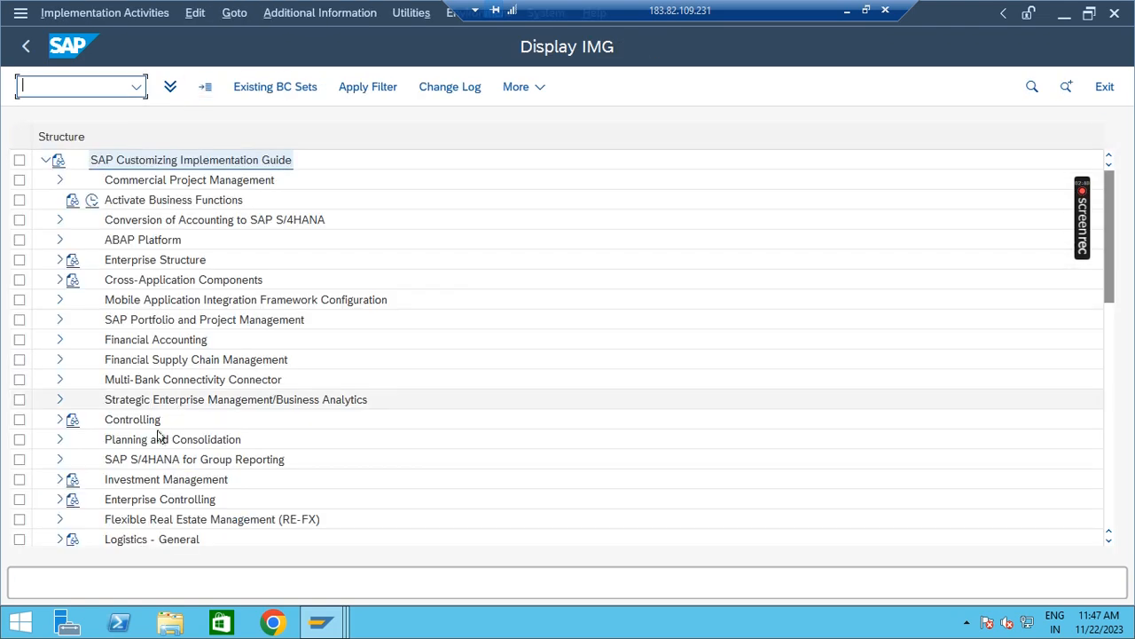
# Expand Advanced Planning and its Basic Settings node in the customizing implementation guide
pyautogui.click(133, 418)
pyautogui.scroll(-10, 133, 417)
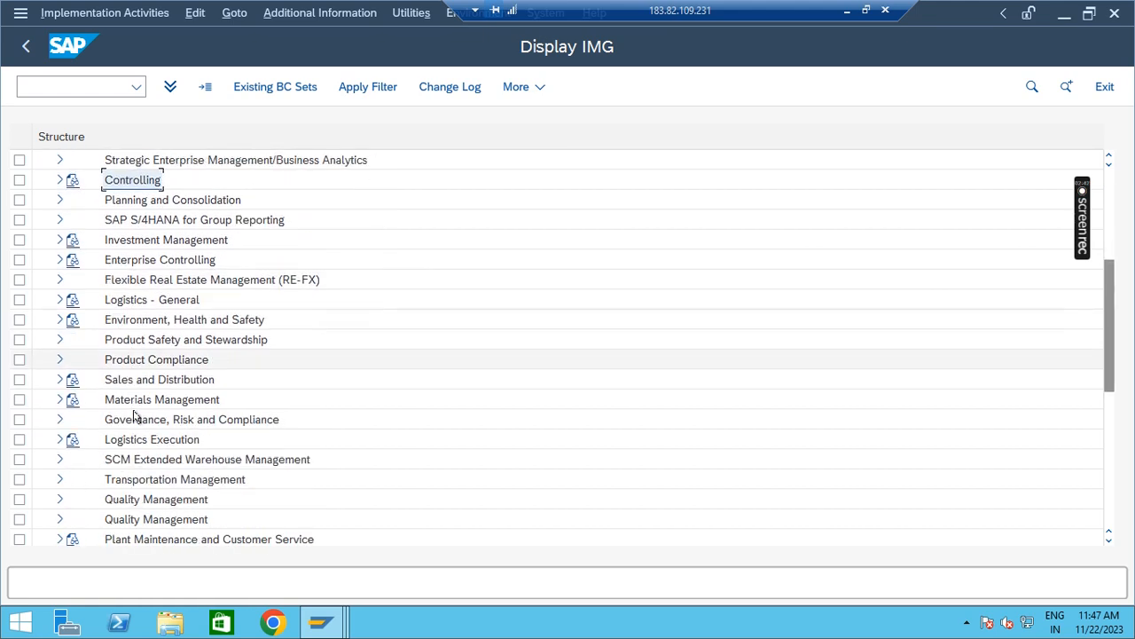
pyautogui.scroll(-1, 134, 417)
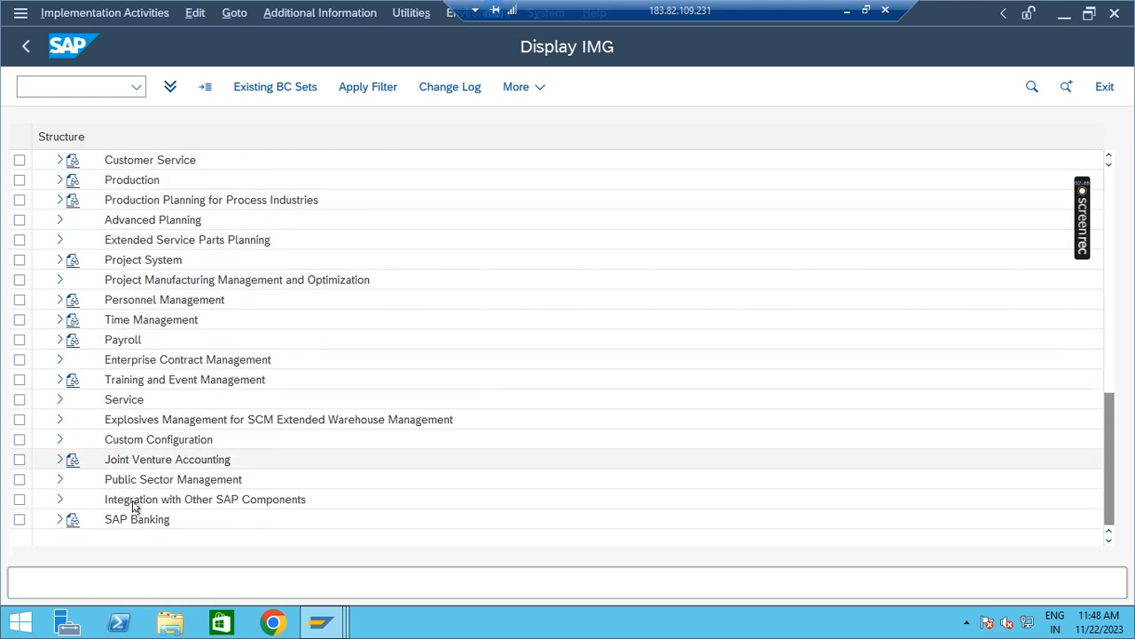
pyautogui.scroll(1, 157, 360)
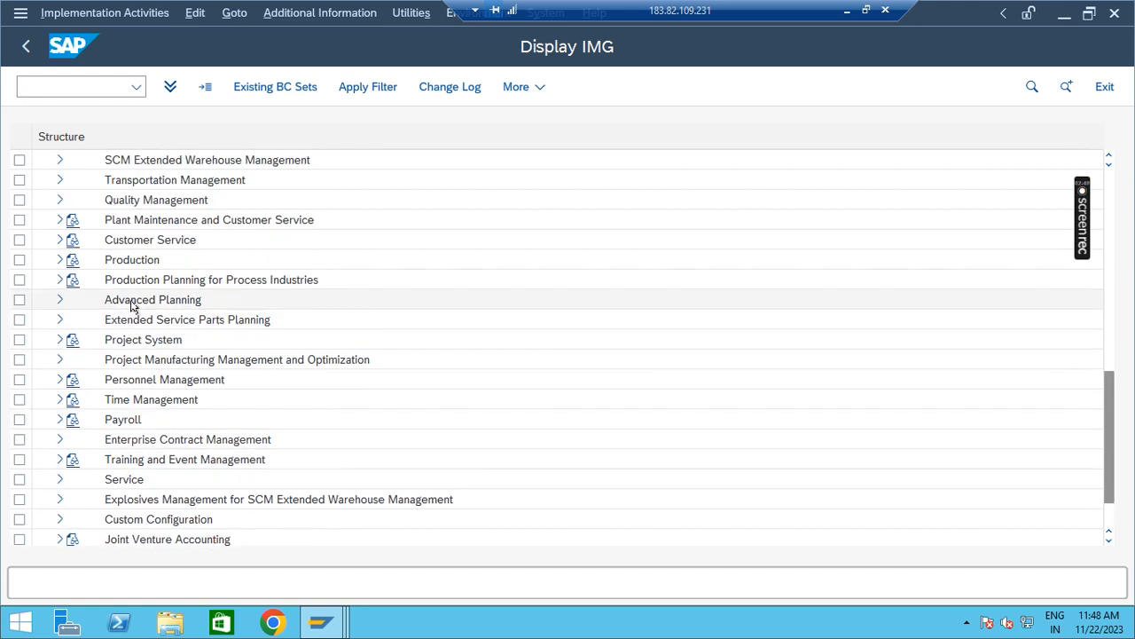
pyautogui.click(59, 302)
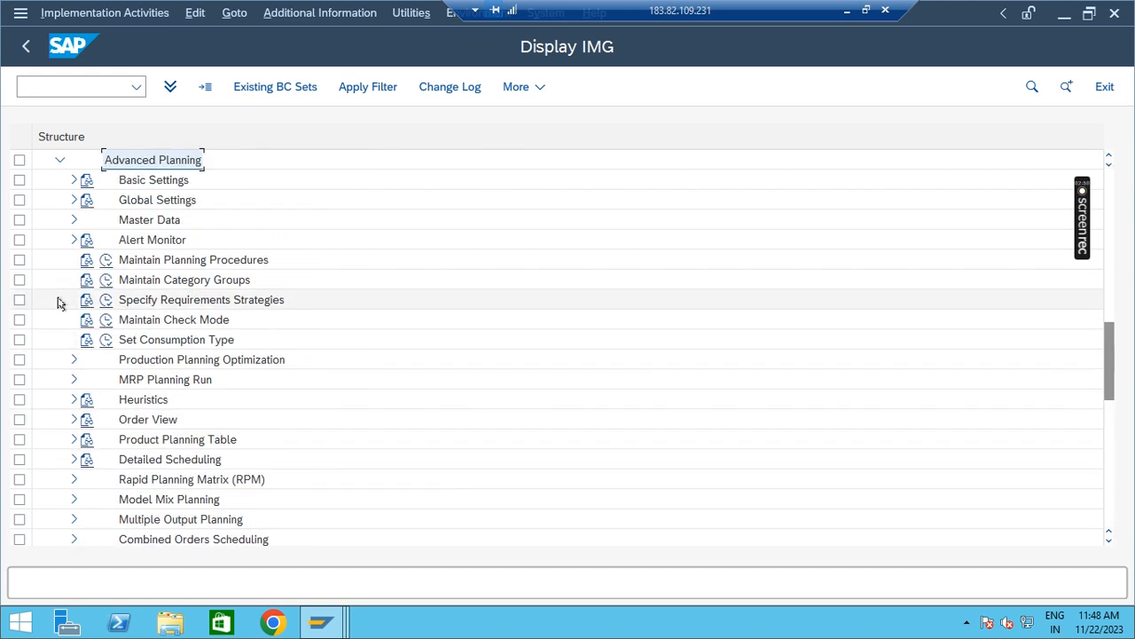
pyautogui.scroll(1, 58, 302)
pyautogui.click(72, 220)
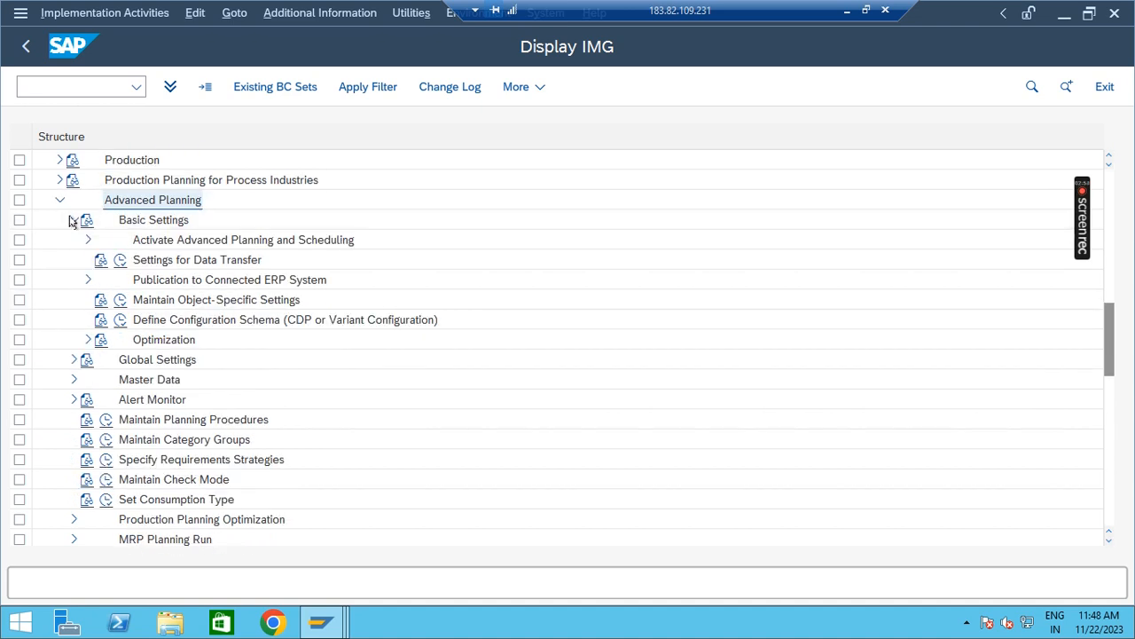
# Review the Activate Advanced Planning and Scheduling setting and the order types in Settings for Data Transfer under Basic Settings
pyautogui.click(182, 242)
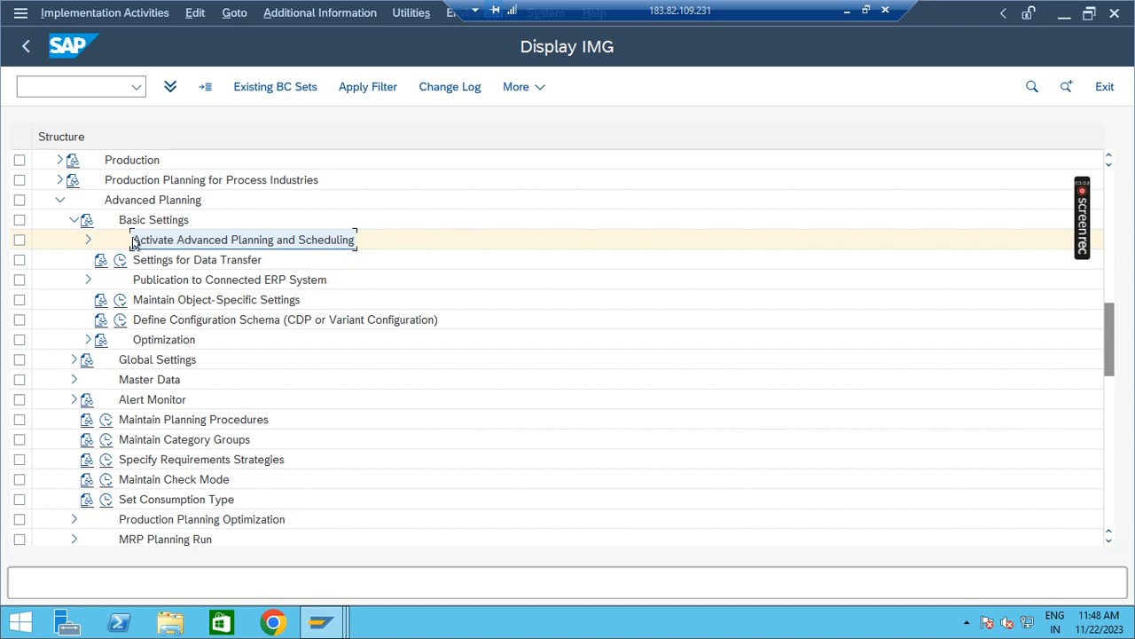
pyautogui.click(88, 239)
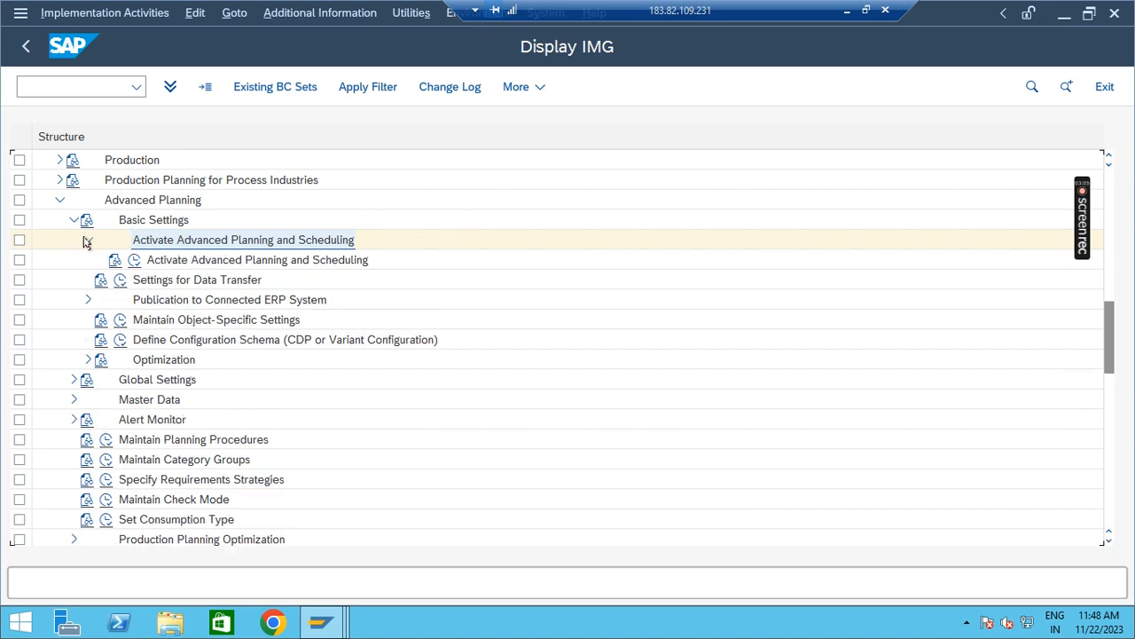
pyautogui.click(133, 260)
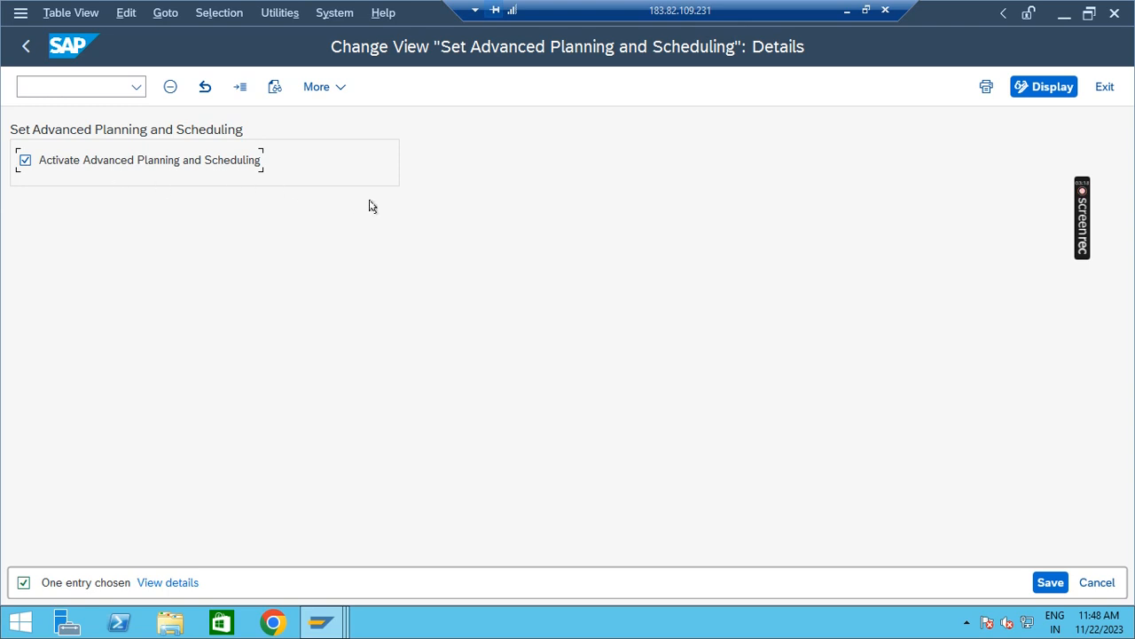
pyautogui.click(25, 48)
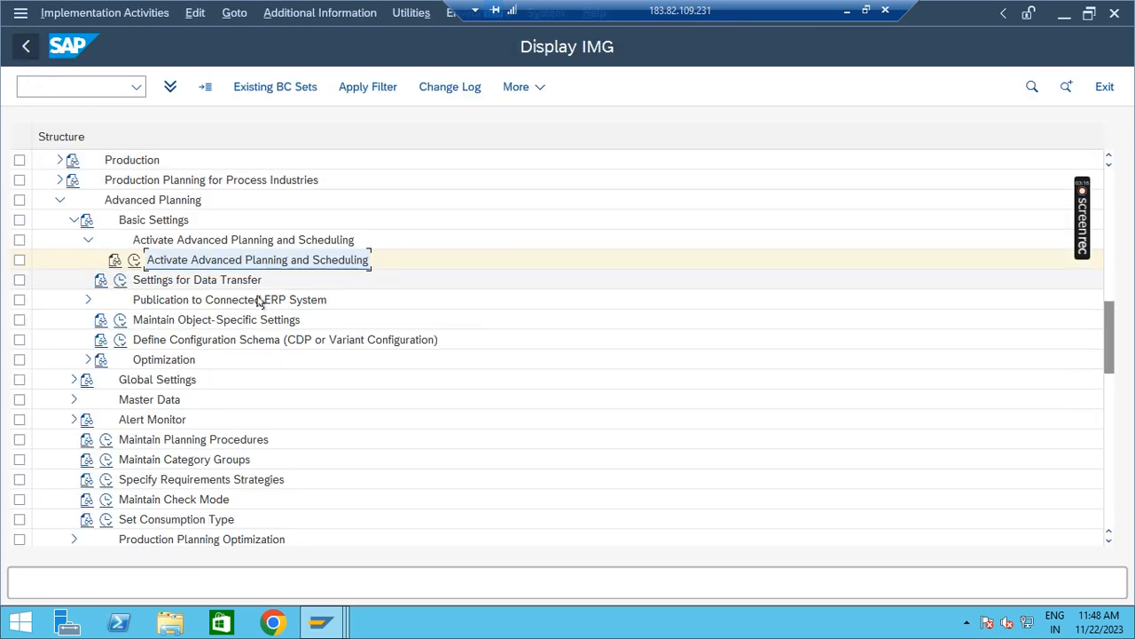
pyautogui.click(120, 281)
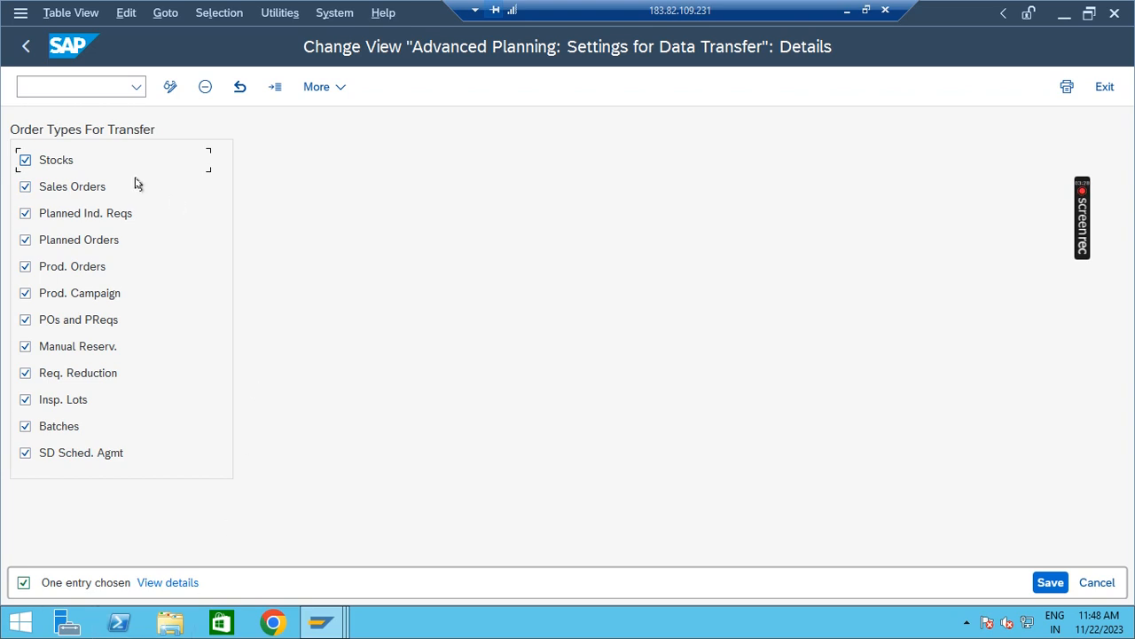
pyautogui.click(25, 46)
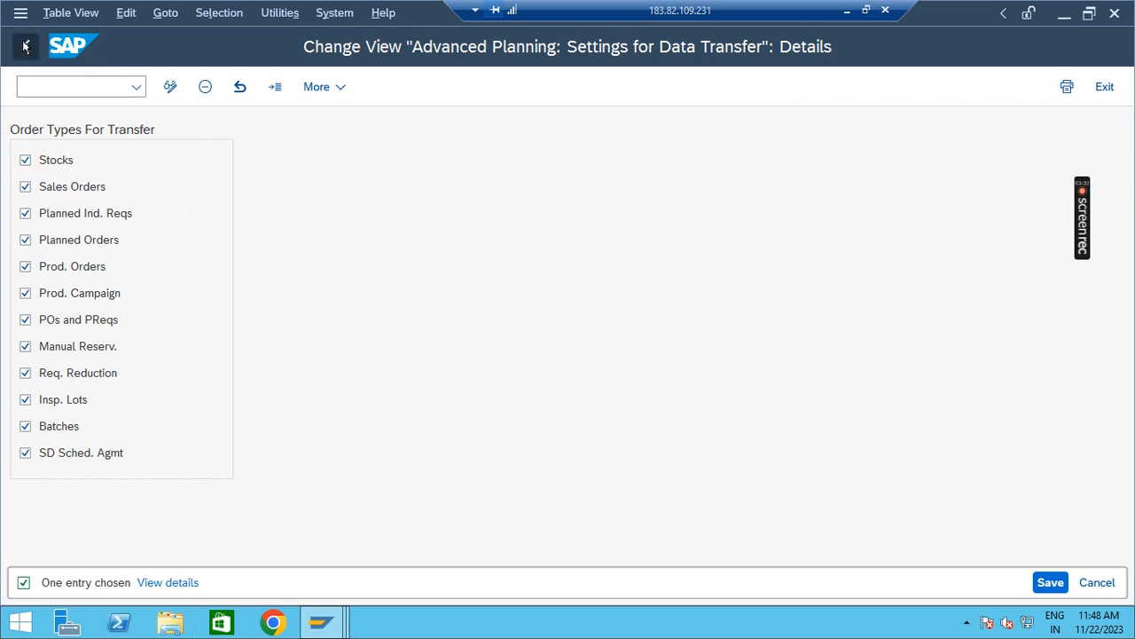
# Expand Integration via Core Interface (CIF), Integration and Basic Settings for Creating the System Landscape under Advanced Planning
pyautogui.scroll(-1, 347, 388)
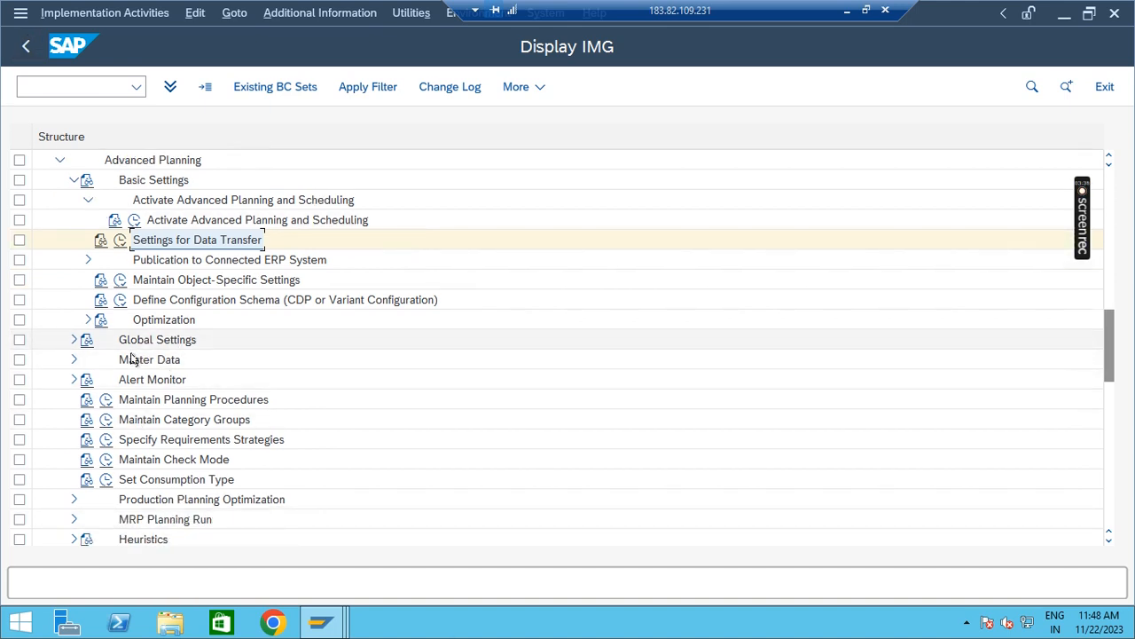
pyautogui.scroll(-7, 138, 379)
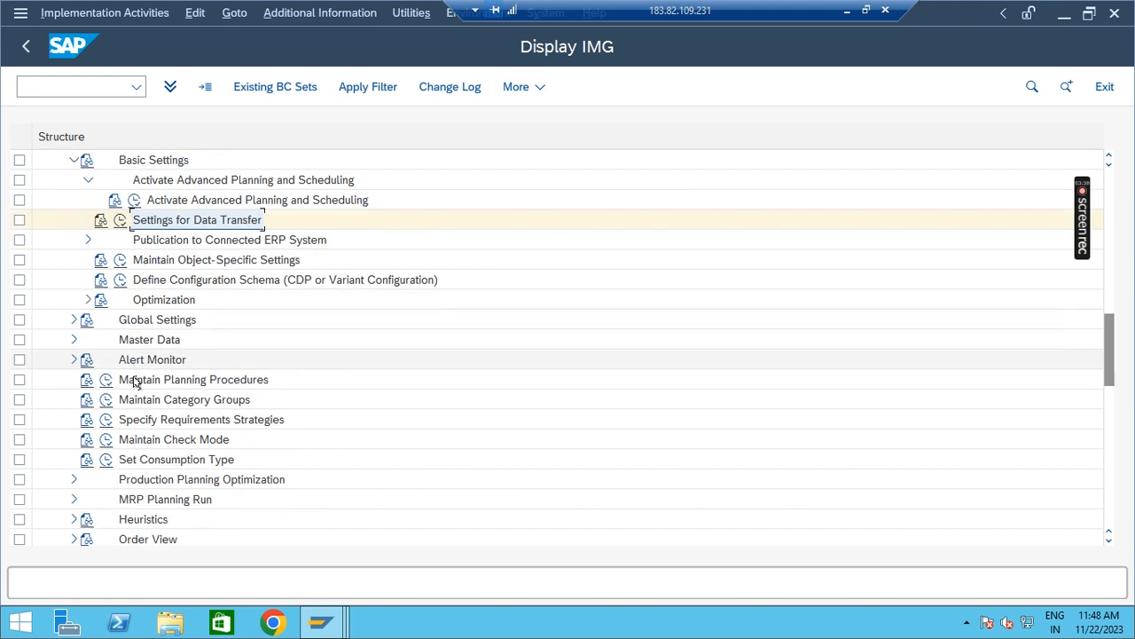
pyautogui.scroll(-10, 135, 381)
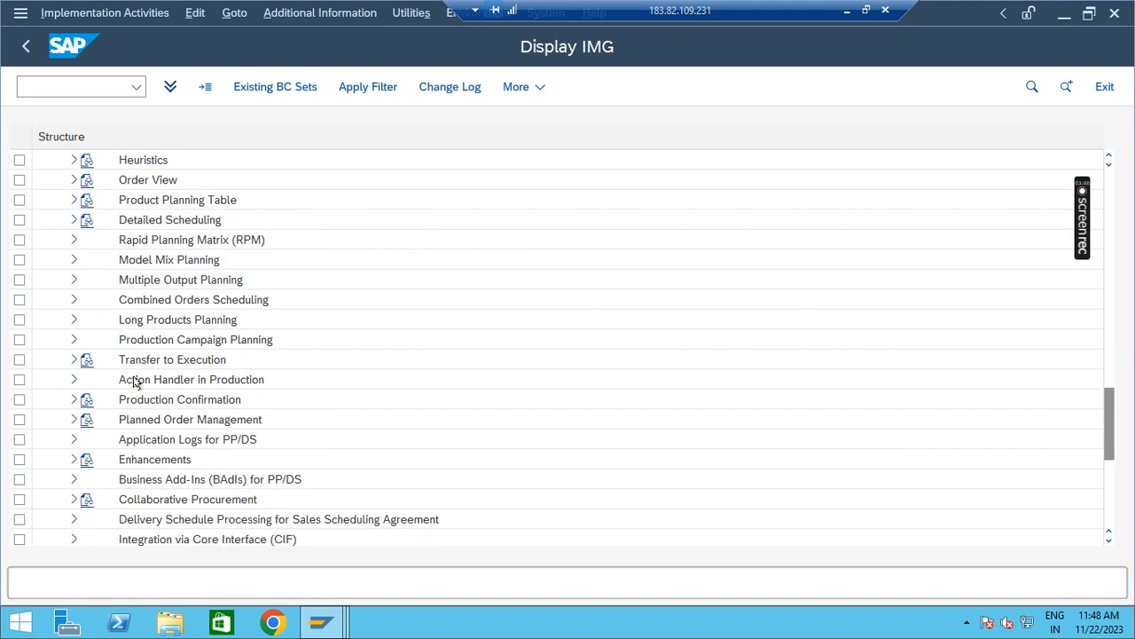
pyautogui.scroll(-2, 134, 381)
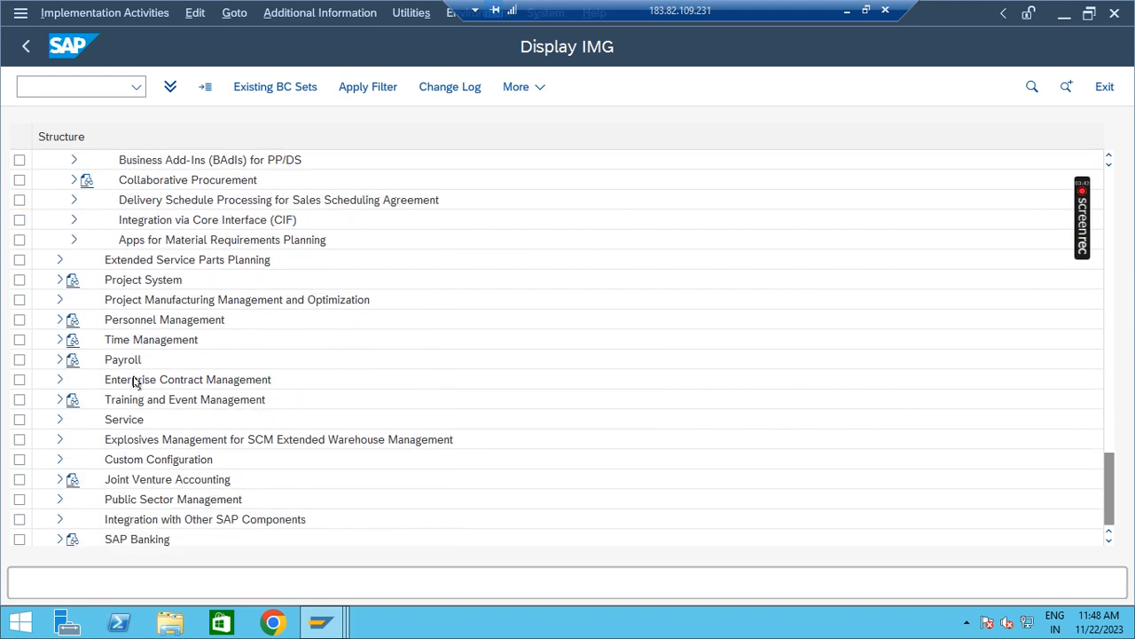
pyautogui.scroll(2, 147, 395)
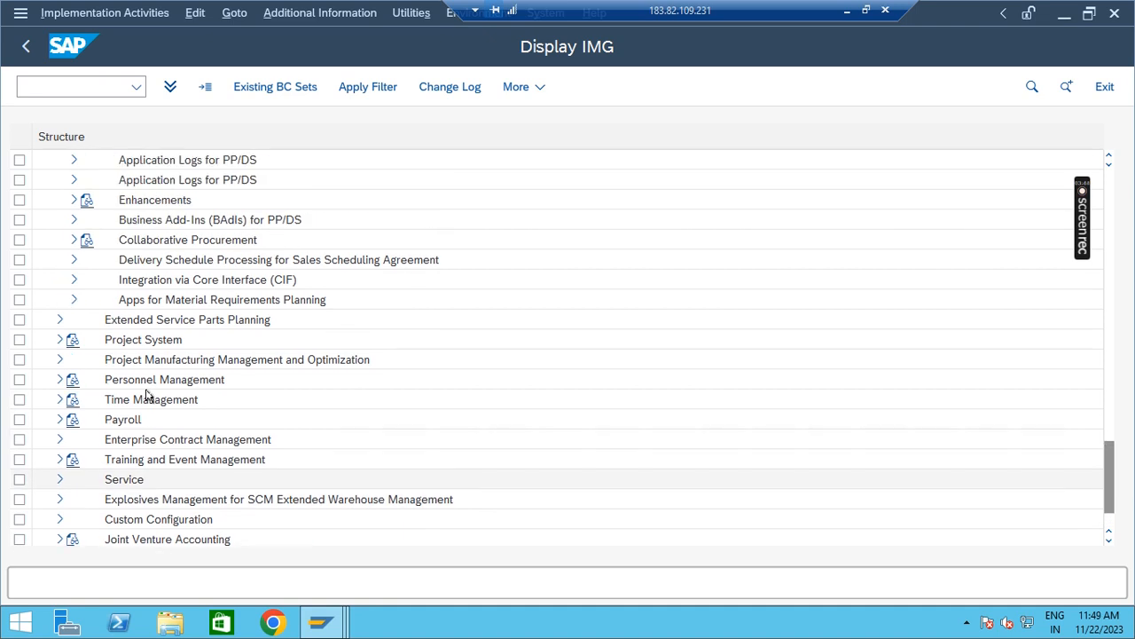
pyautogui.click(165, 284)
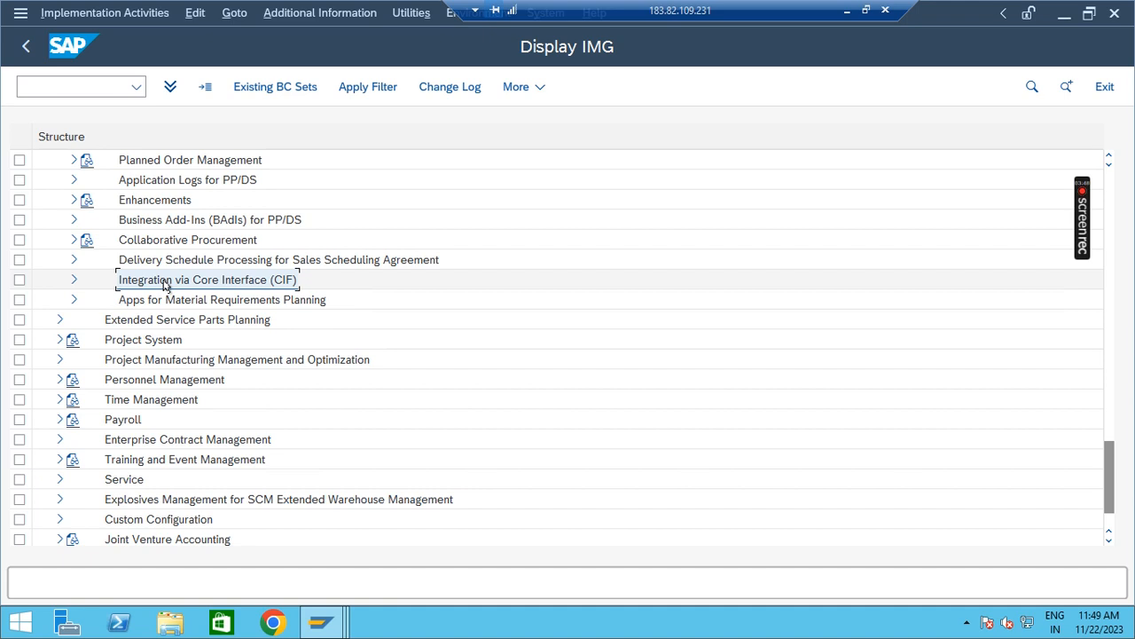
pyautogui.click(74, 280)
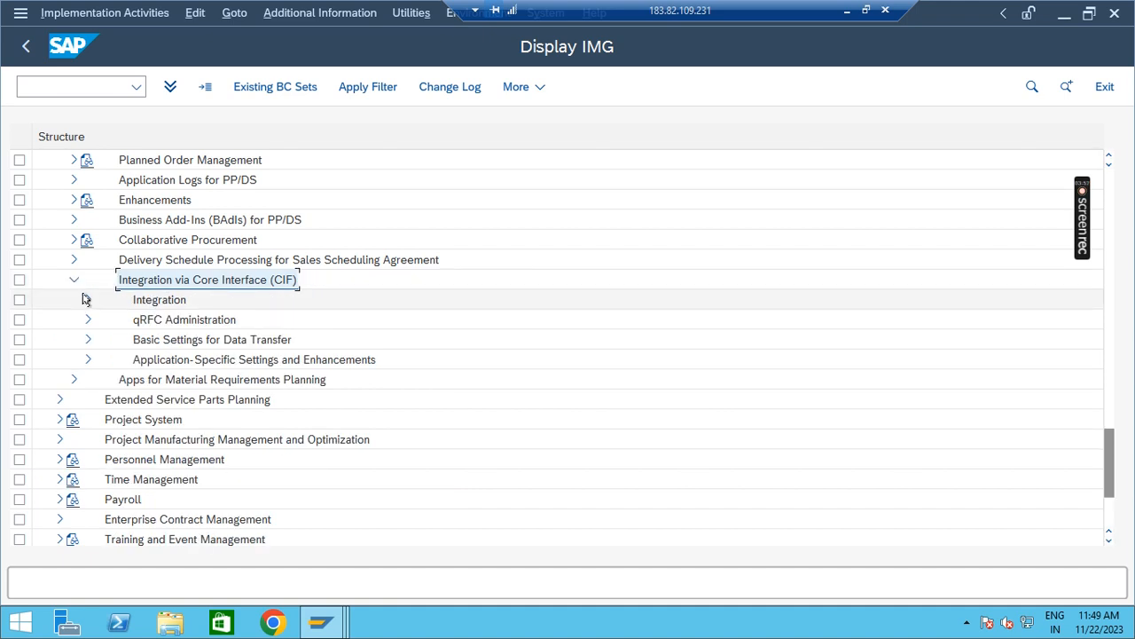
pyautogui.click(87, 299)
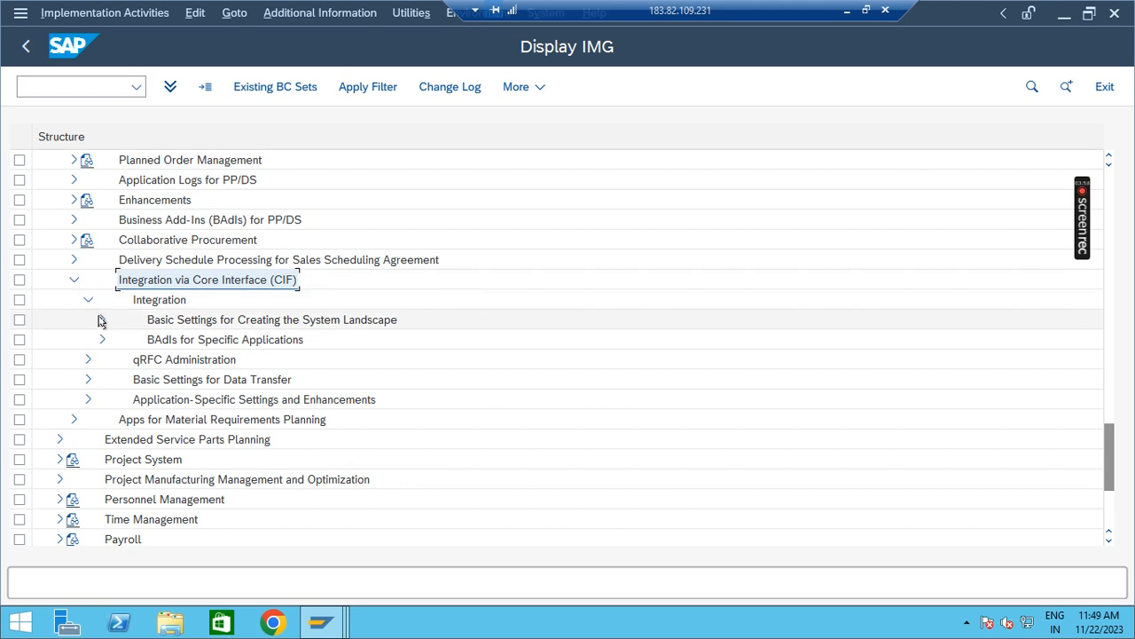
pyautogui.click(102, 320)
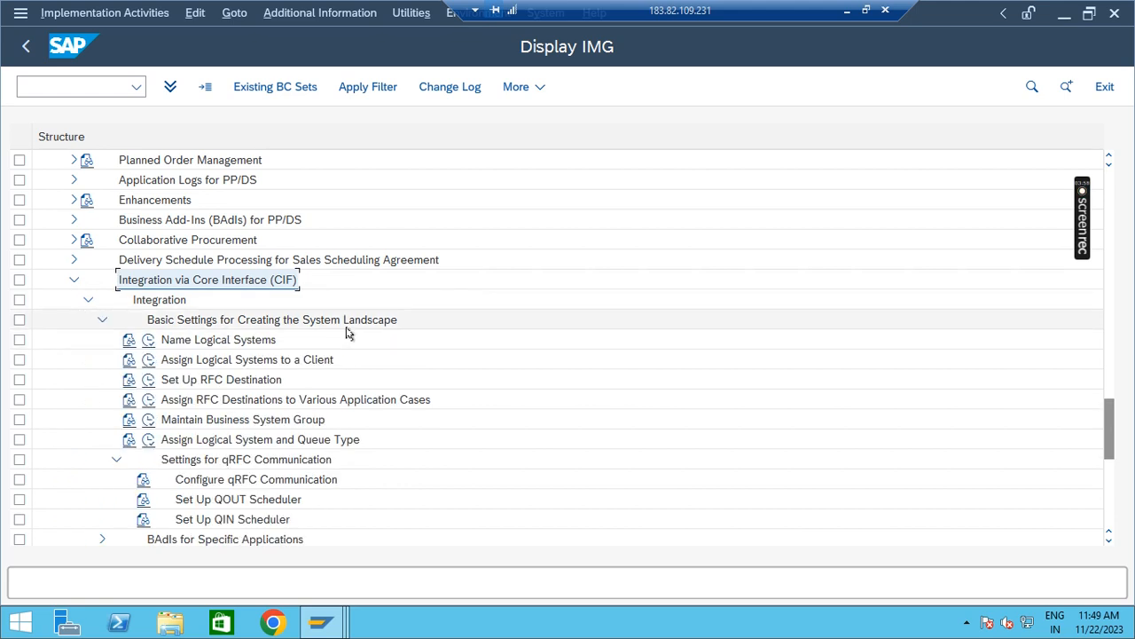
# Review the Name Logical Systems setting, checking the logical system for client 100, and return to the implementation guide
pyautogui.click(148, 345)
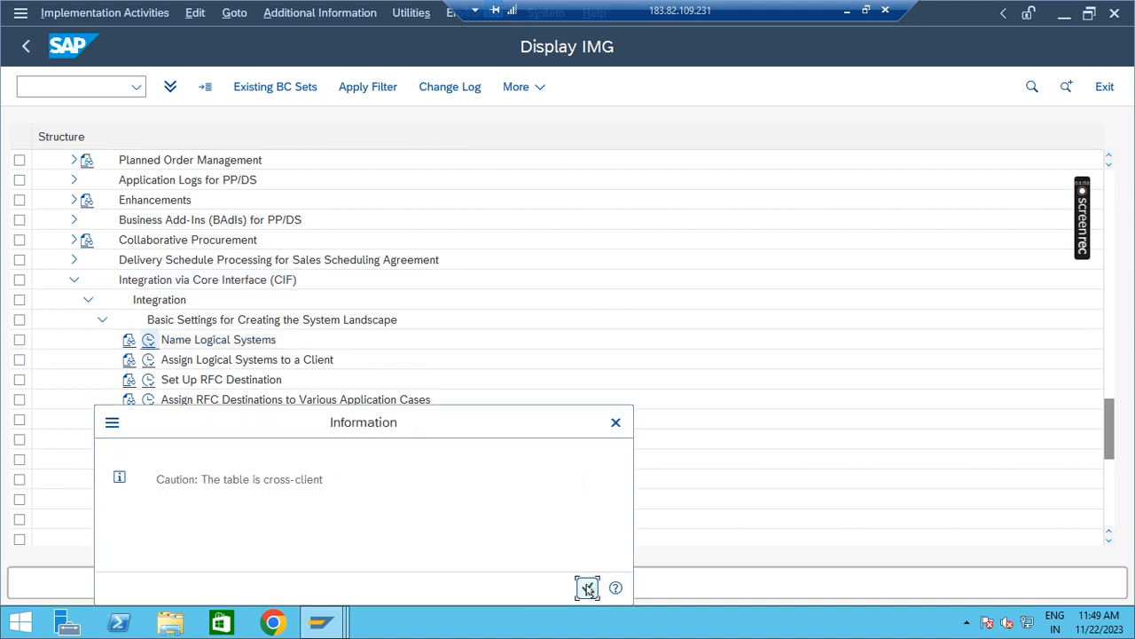
pyautogui.click(588, 589)
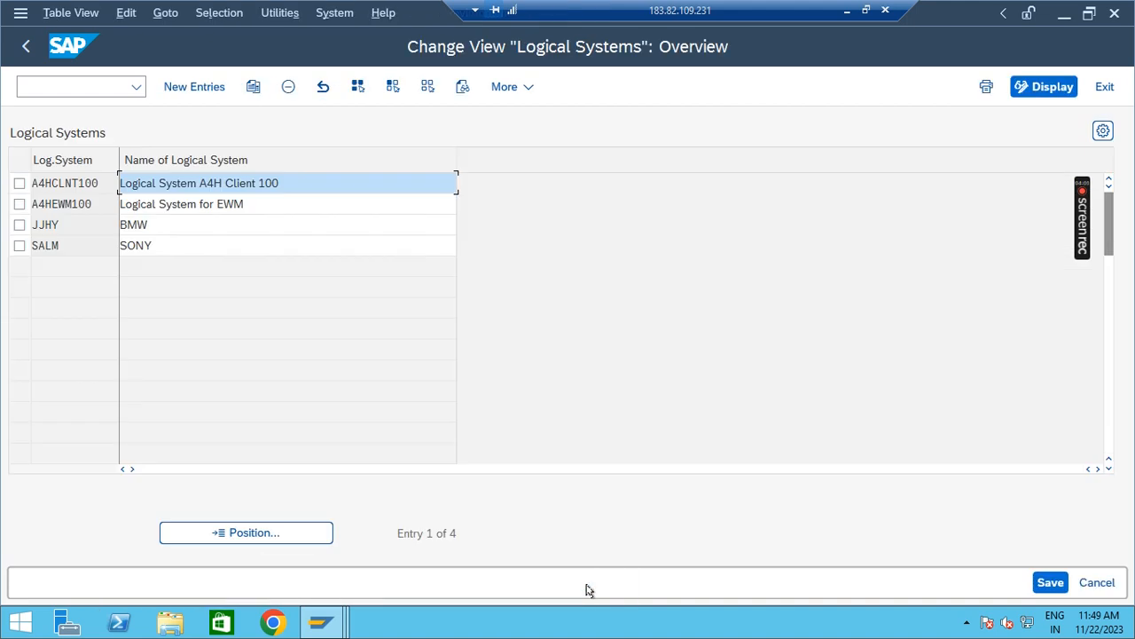
pyautogui.click(68, 183)
pyautogui.click(303, 178)
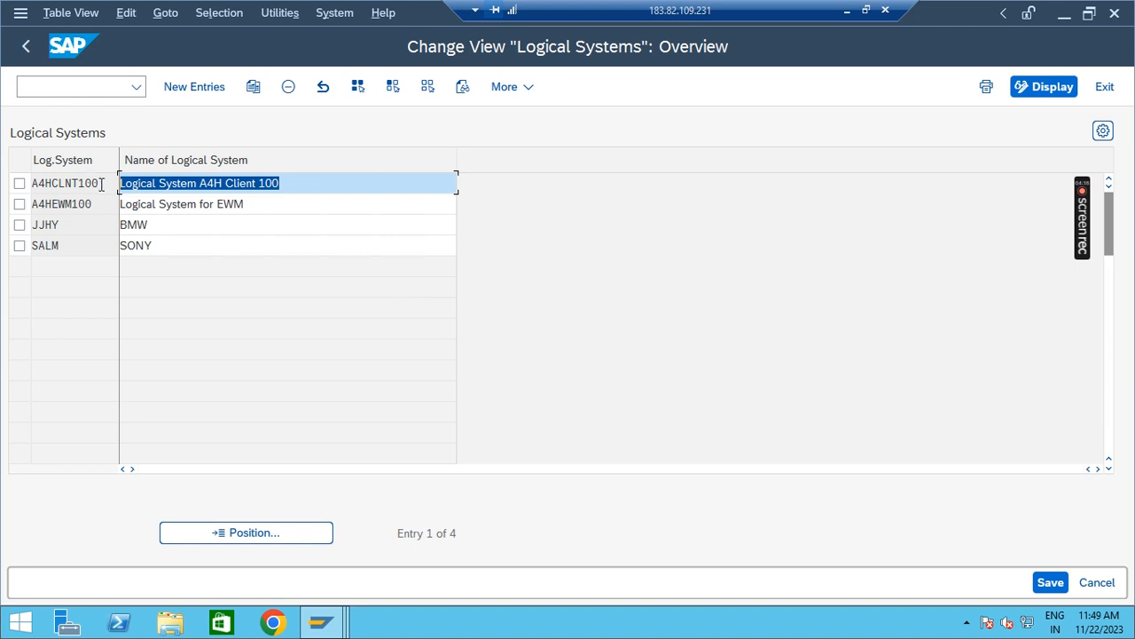
pyautogui.moveTo(102, 183); pyautogui.dragTo(31, 180)
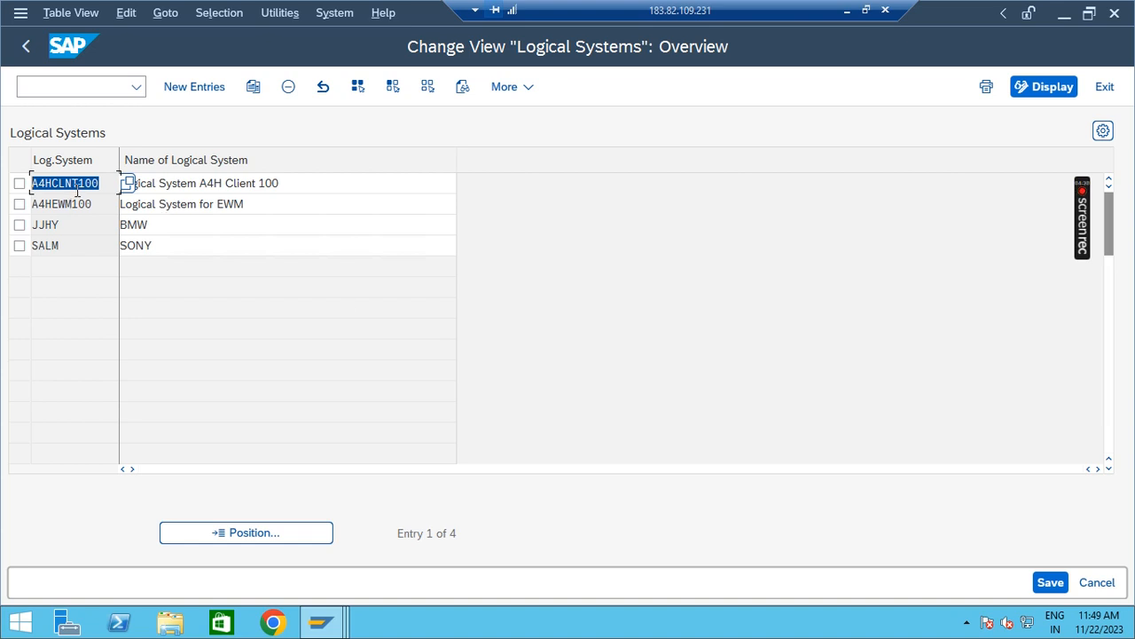
pyautogui.click(25, 46)
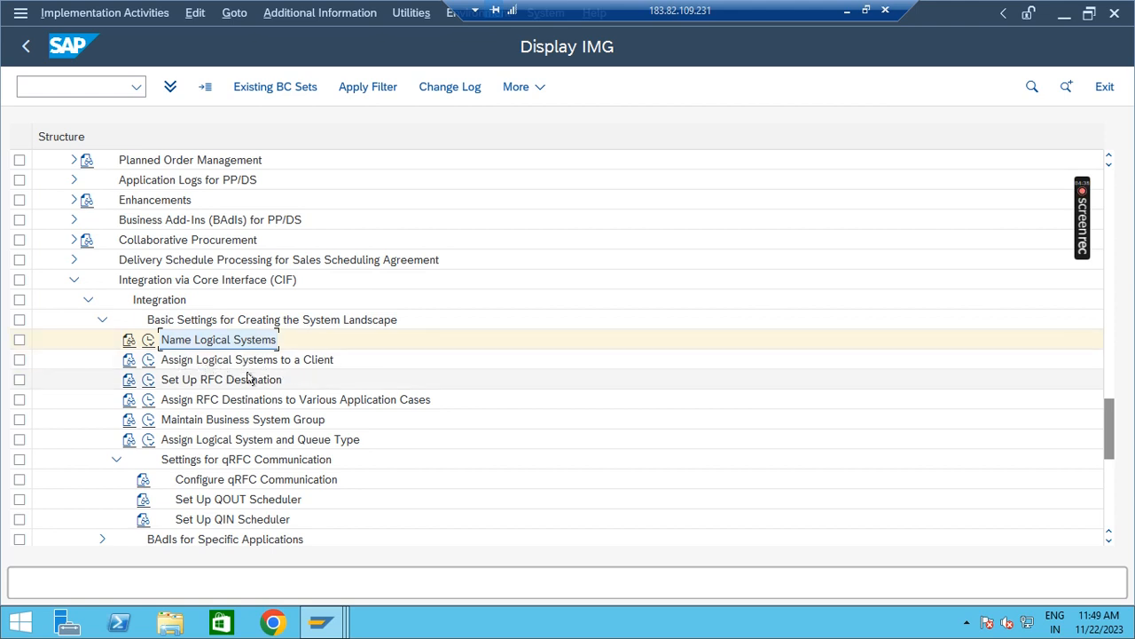
# Review the clients in the Assign Logical Systems to a Client setting and return to the implementation guide
pyautogui.click(148, 359)
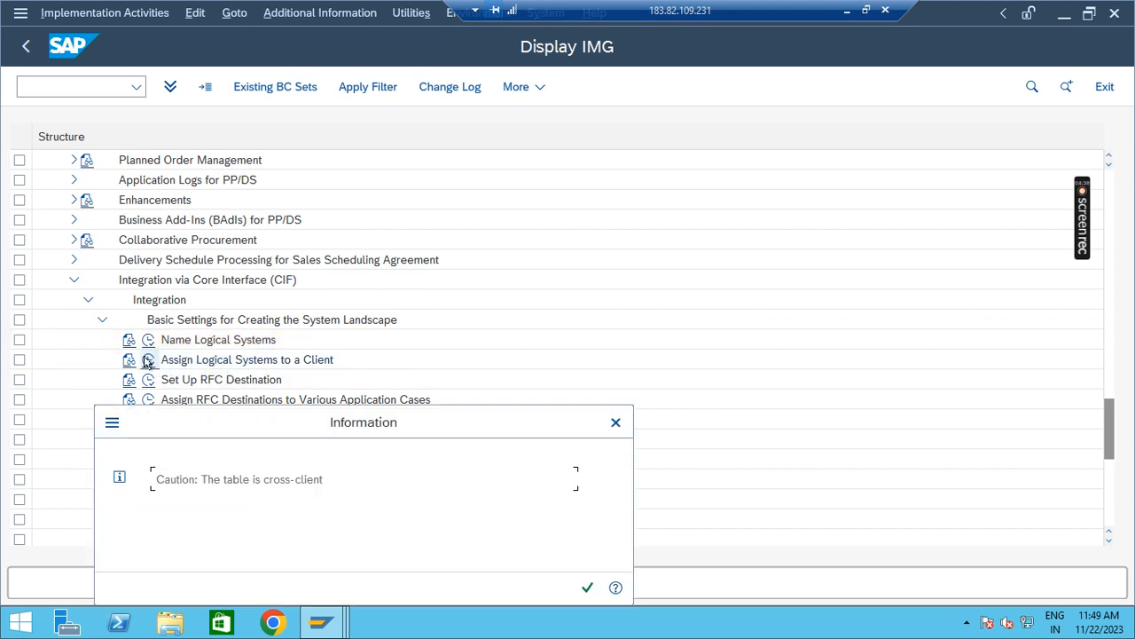
pyautogui.click(587, 588)
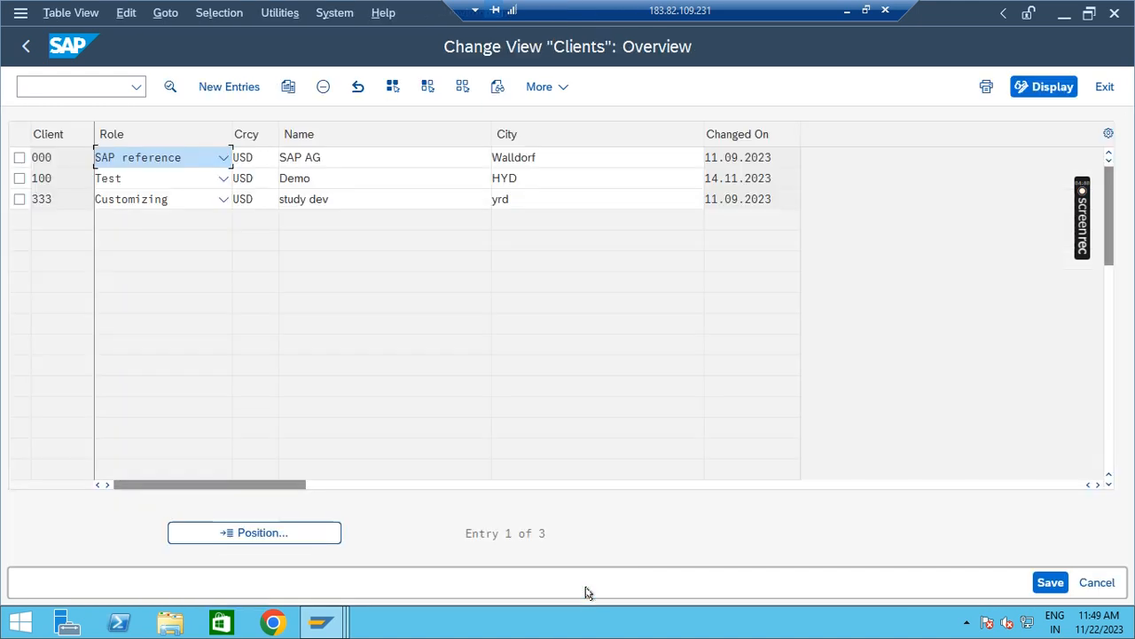
pyautogui.click(61, 157)
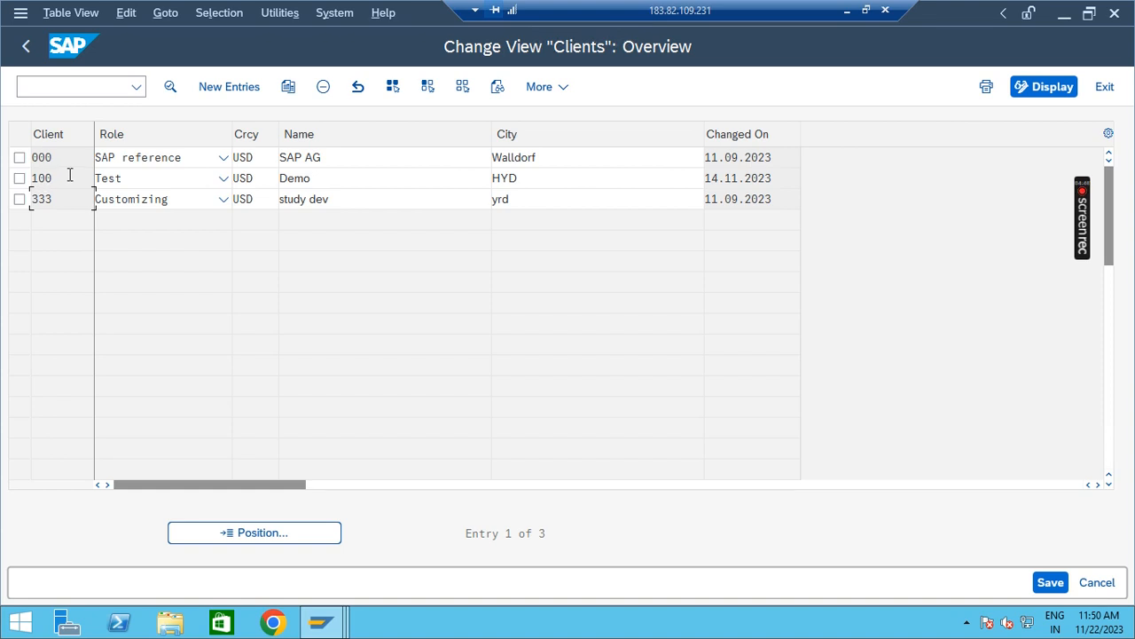
pyautogui.click(25, 49)
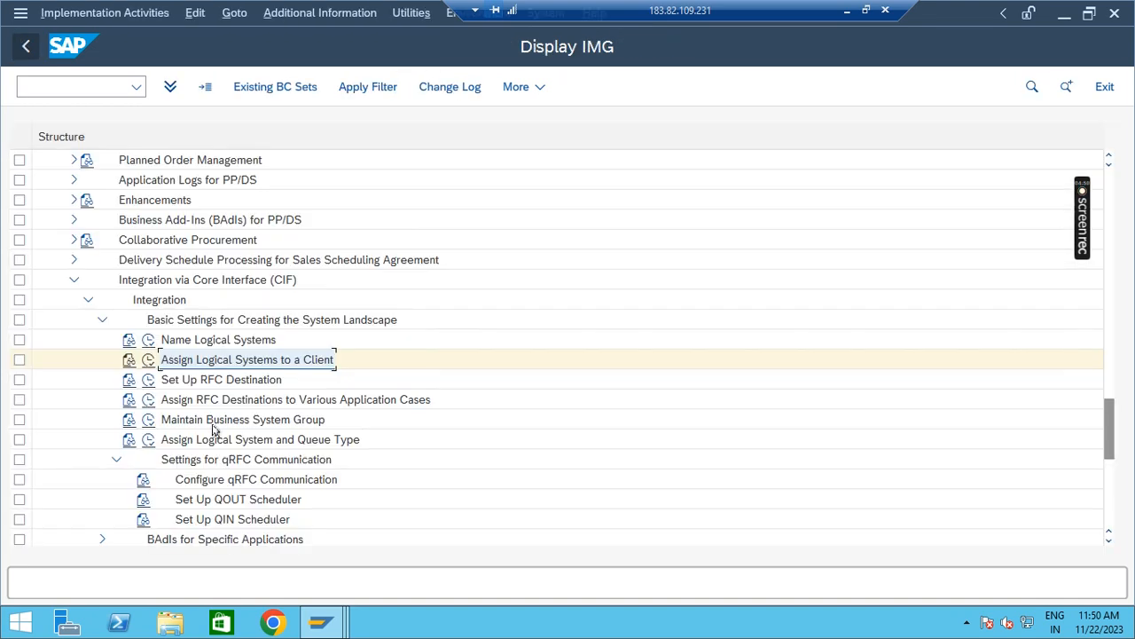
# Review the ABAP connections in the Set Up RFC Destination activity and return to the implementation guide
pyautogui.click(147, 361)
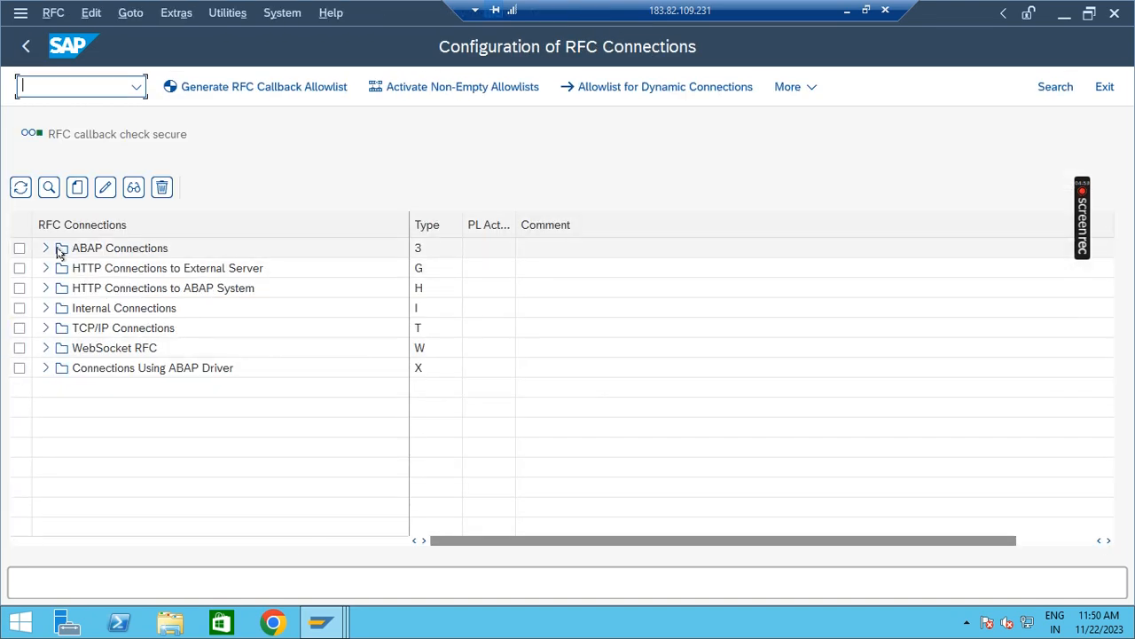
pyautogui.click(46, 248)
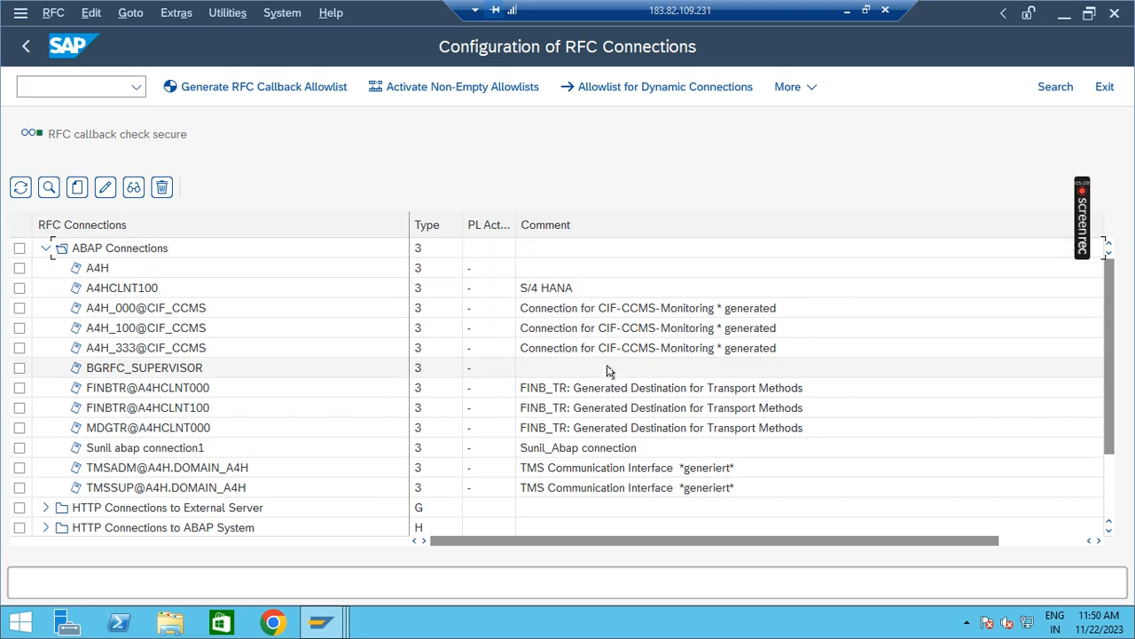
pyautogui.click(26, 50)
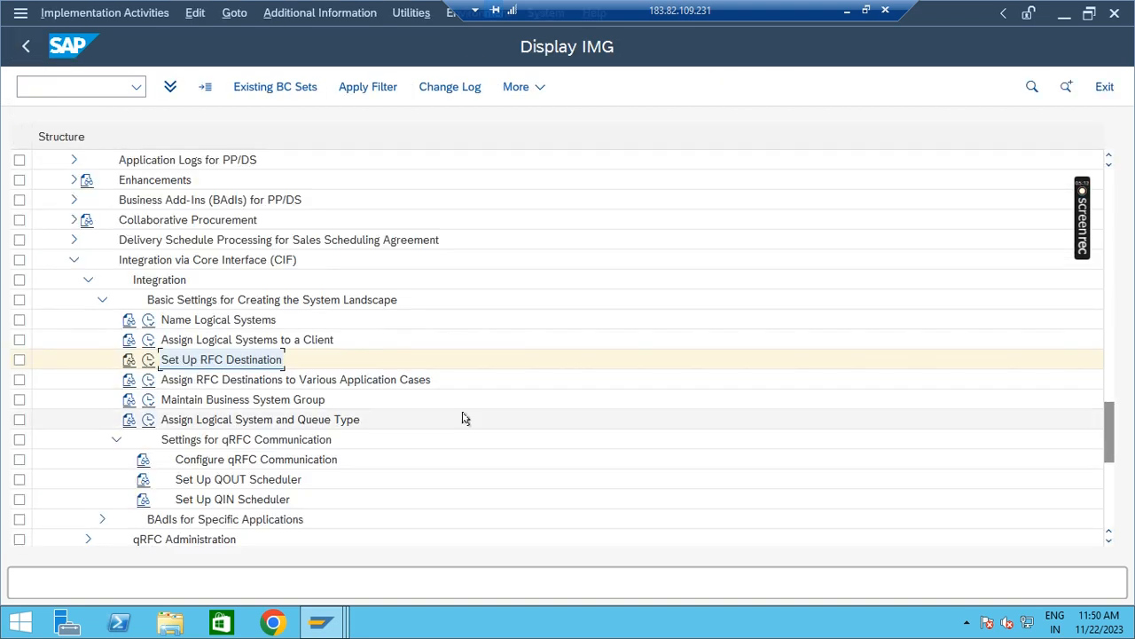
# Expand Basic Settings for Data Transfer under the CIF integration node and look over its activities
pyautogui.scroll(-2, 463, 418)
pyautogui.scroll(-1, 432, 418)
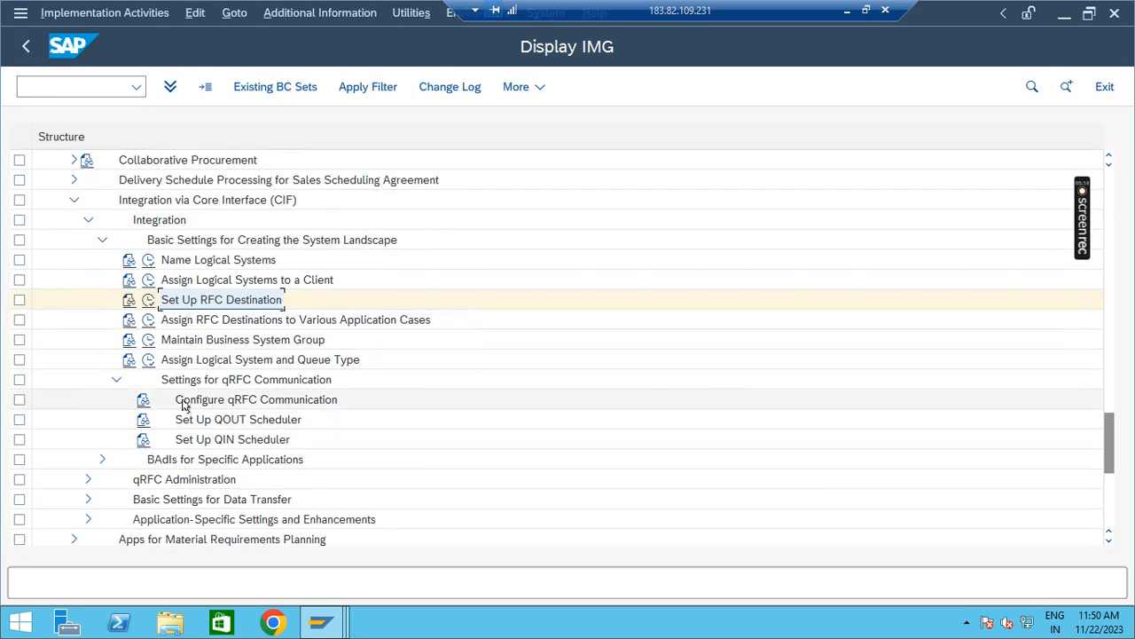
pyautogui.scroll(-2, 411, 419)
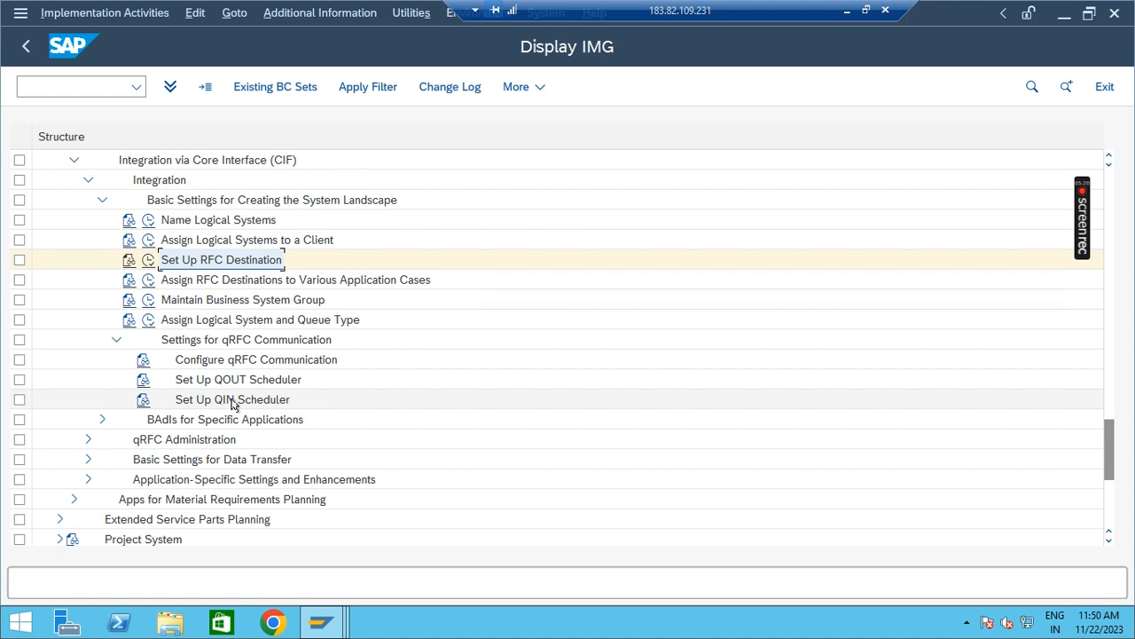
pyautogui.click(87, 459)
pyautogui.scroll(-1, 388, 426)
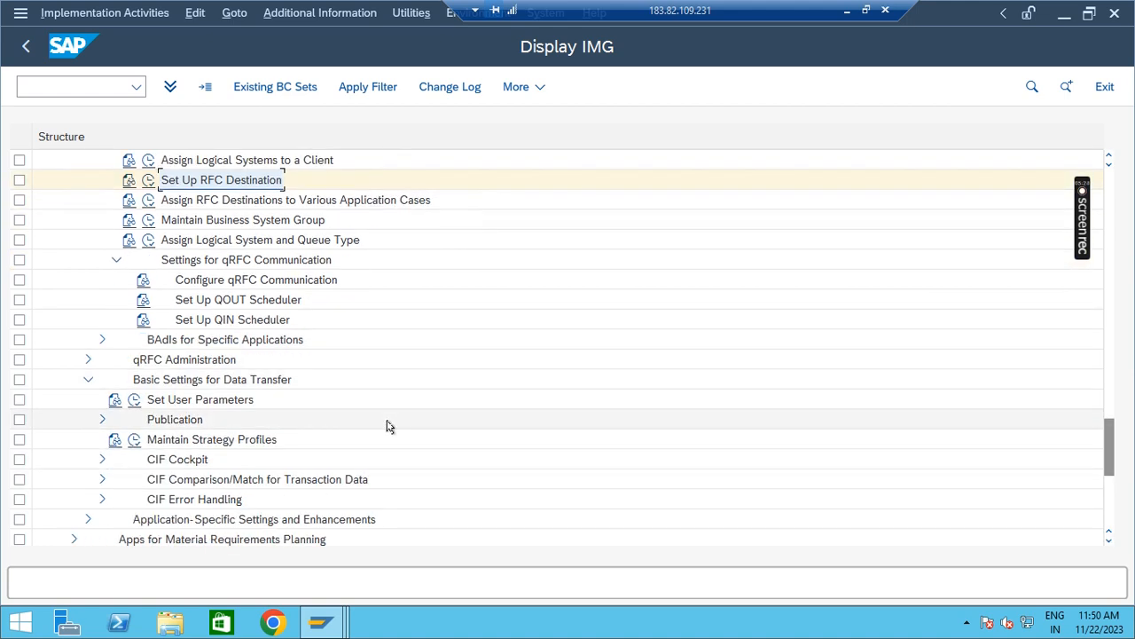
pyautogui.scroll(5, 166, 185)
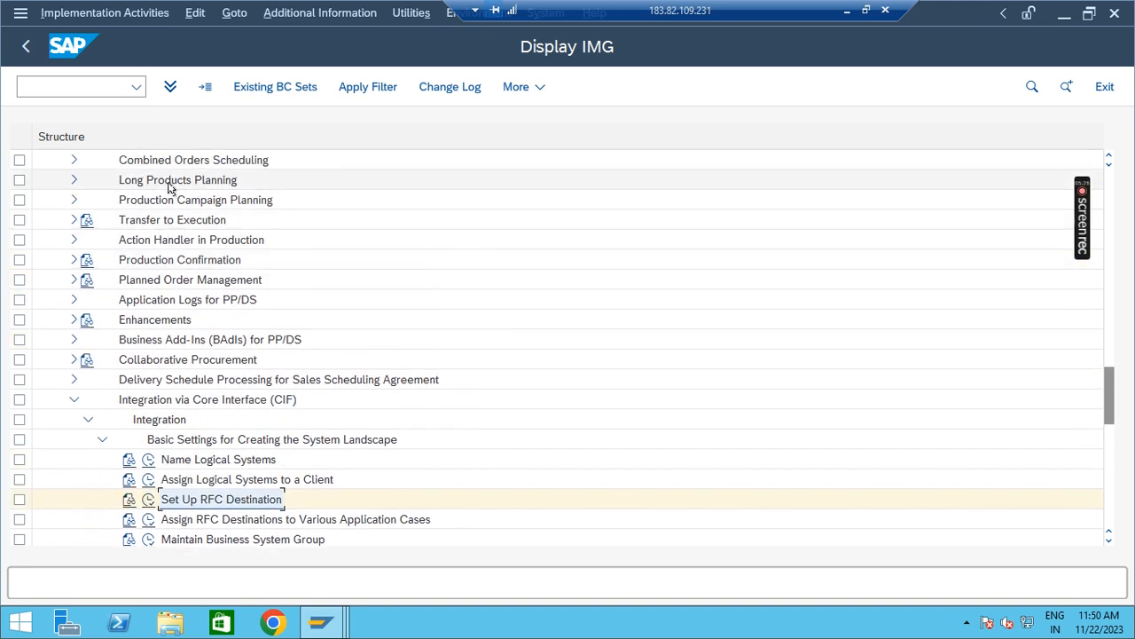
pyautogui.scroll(1, 169, 187)
# Switch to the SAP Easy Access session and open the Business System Group view through transaction /N/SAPAPO/C1
pyautogui.moveTo(321, 622)
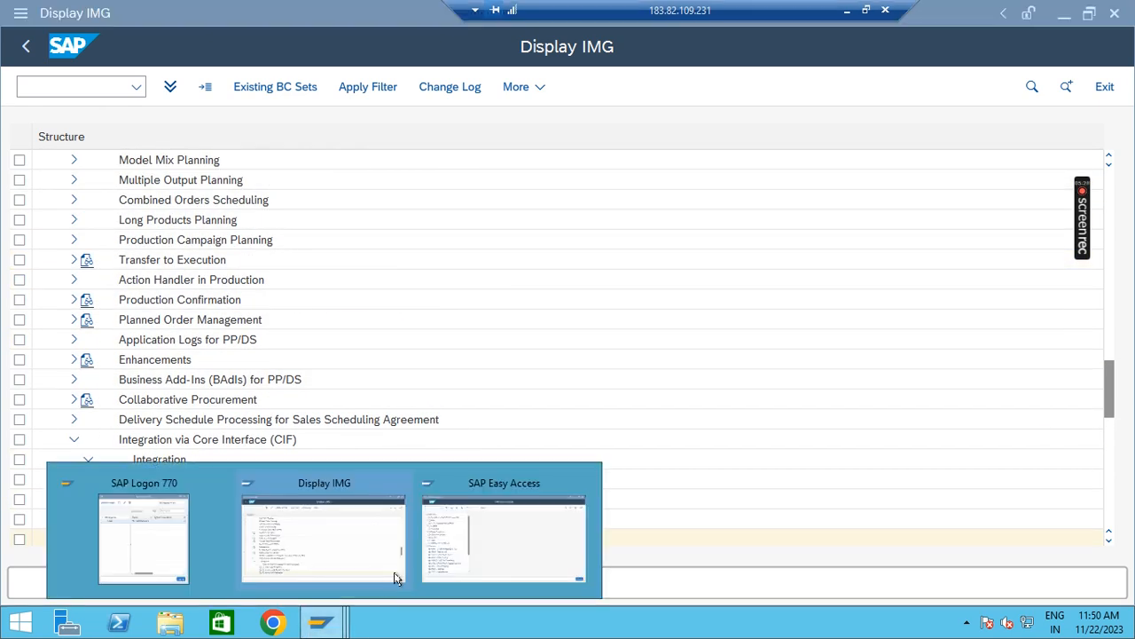
pyautogui.click(499, 530)
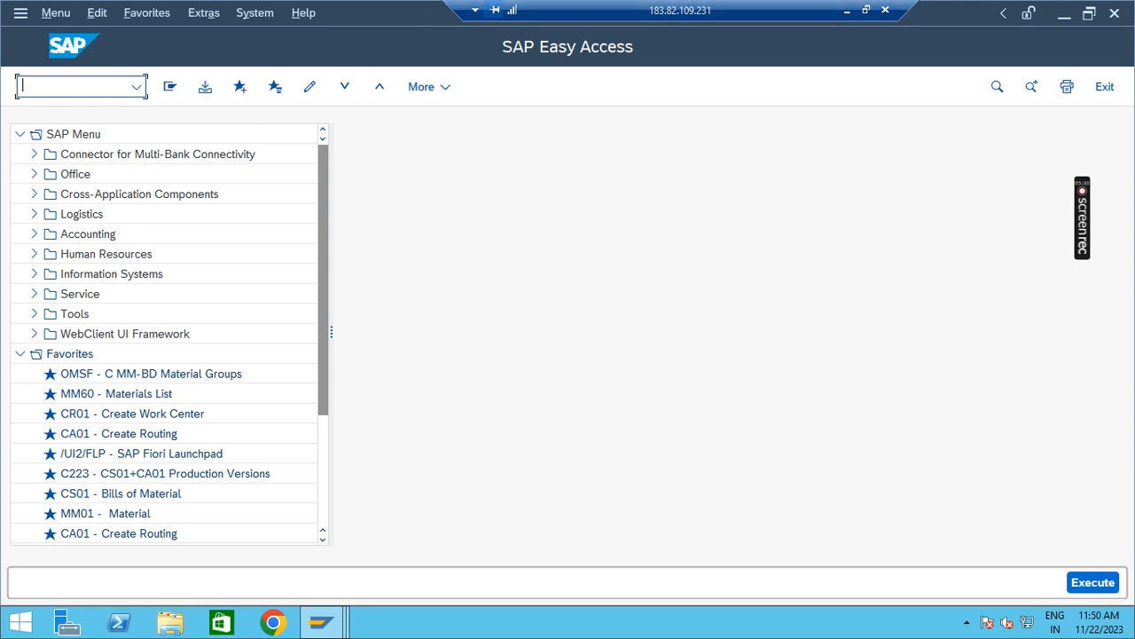
pyautogui.write('/N/SAPAPO')
pyautogui.moveTo(39, 86); pyautogui.dragTo(91, 86)
pyautogui.click(91, 86)
pyautogui.write('/C1')
pyautogui.press('Return')
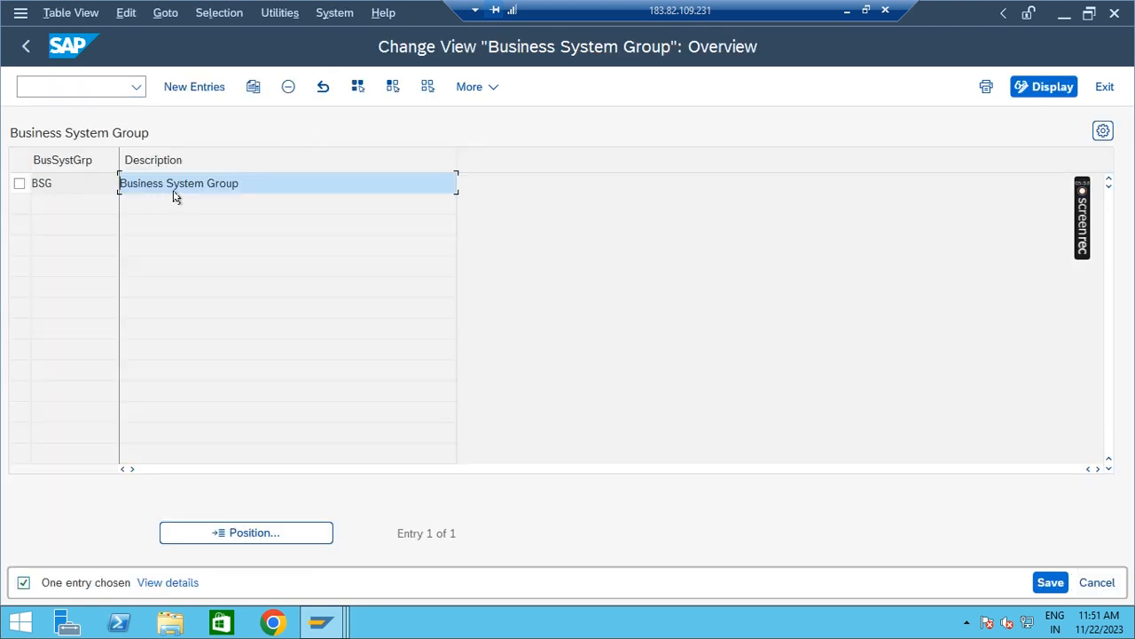
# Check the BSG entry and its description in the Business System Group view, save the view, and return to SAP Easy Access
pyautogui.click(19, 184)
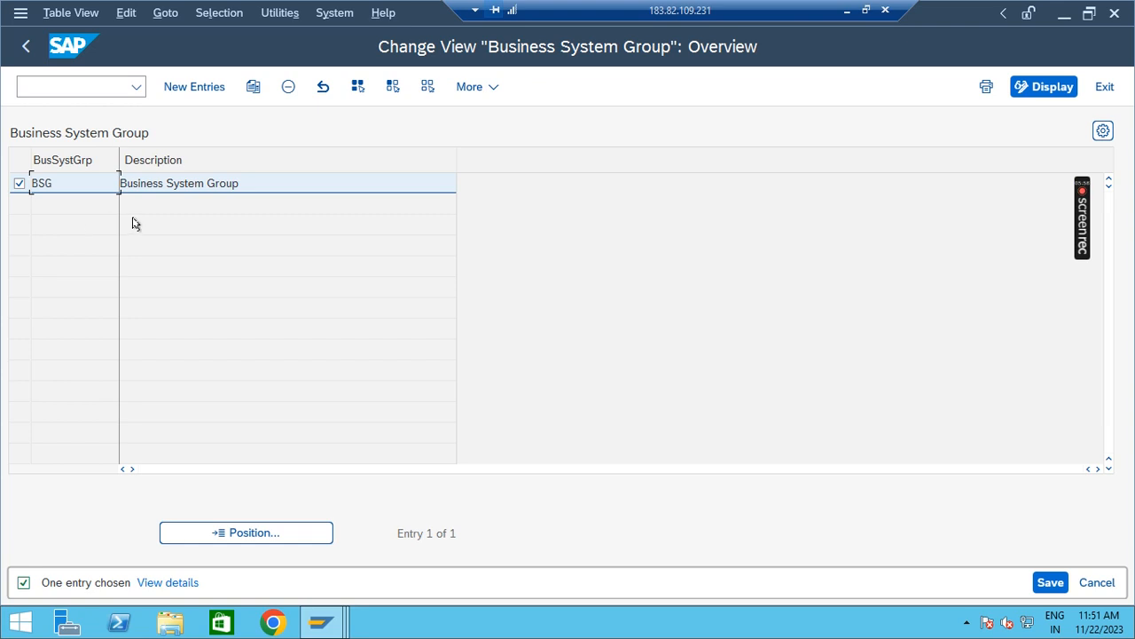
pyautogui.click(1045, 583)
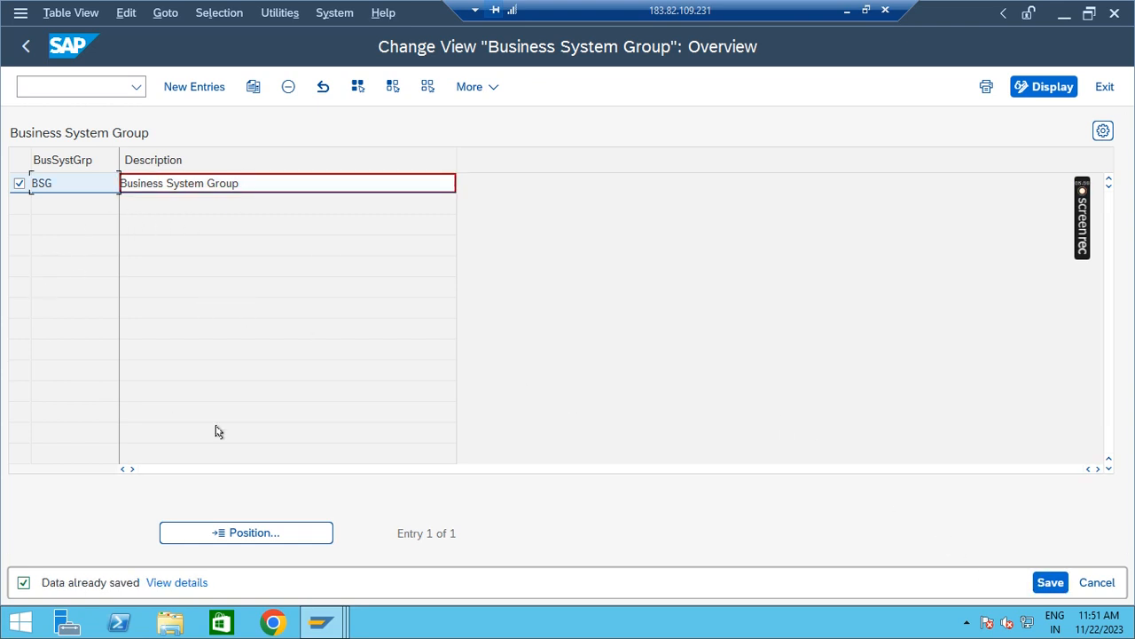
pyautogui.click(21, 183)
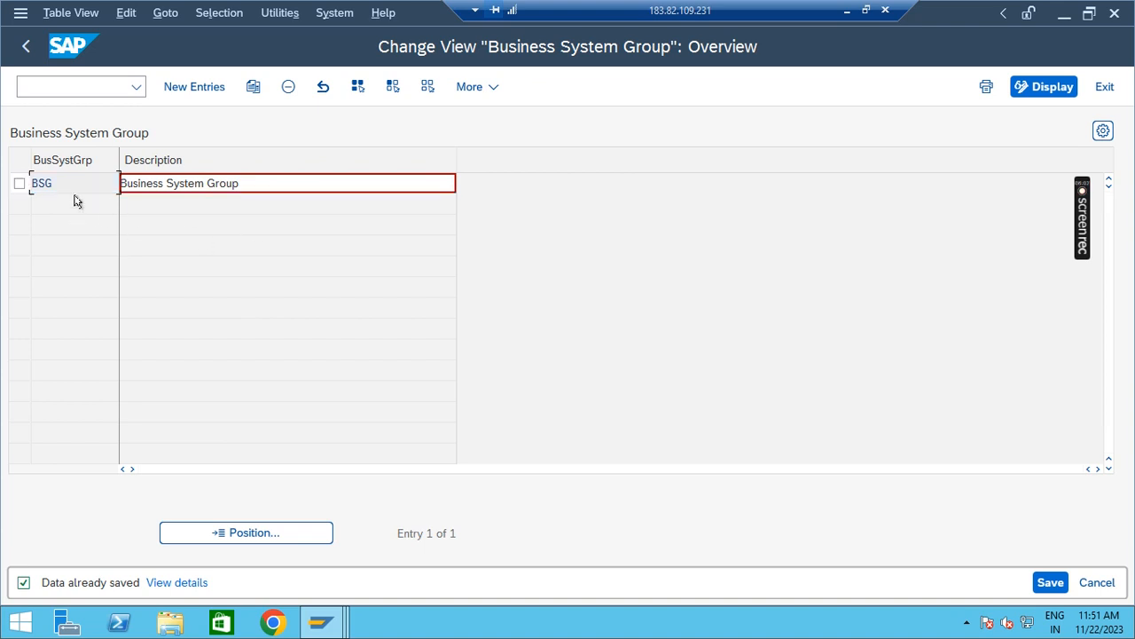
pyautogui.moveTo(209, 186); pyautogui.dragTo(83, 185)
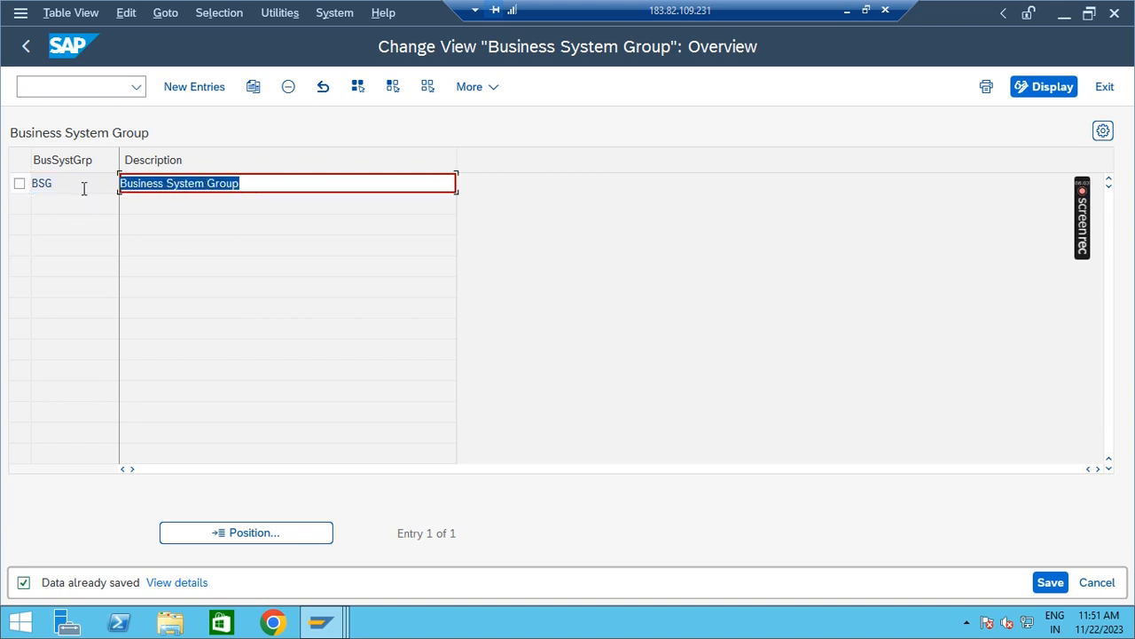
pyautogui.click(25, 46)
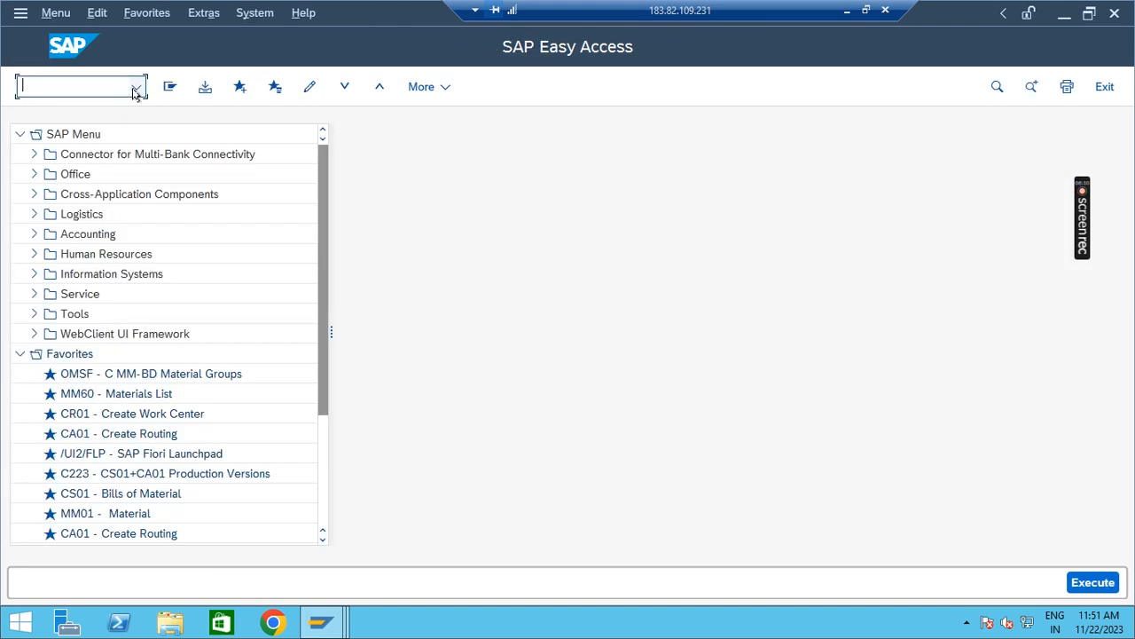
# Start the Assign Logical System to BSG application by adapting the previously used /N/SAPAPO transaction code
pyautogui.click(135, 86)
pyautogui.click(76, 104)
pyautogui.click(111, 85)
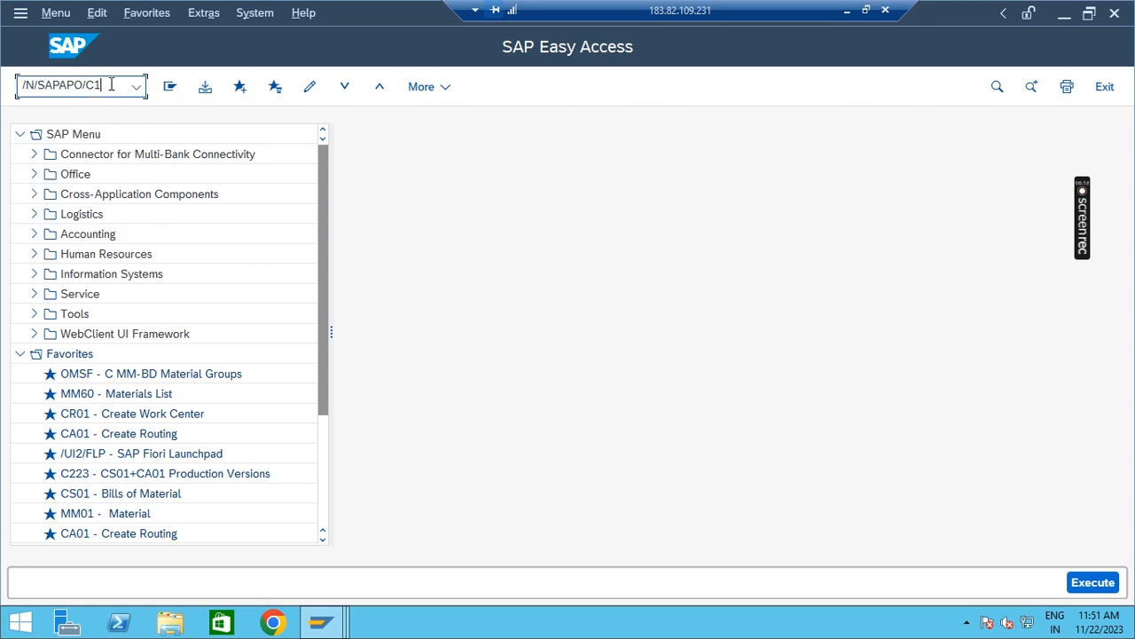
pyautogui.write('1')
pyautogui.press('Return')
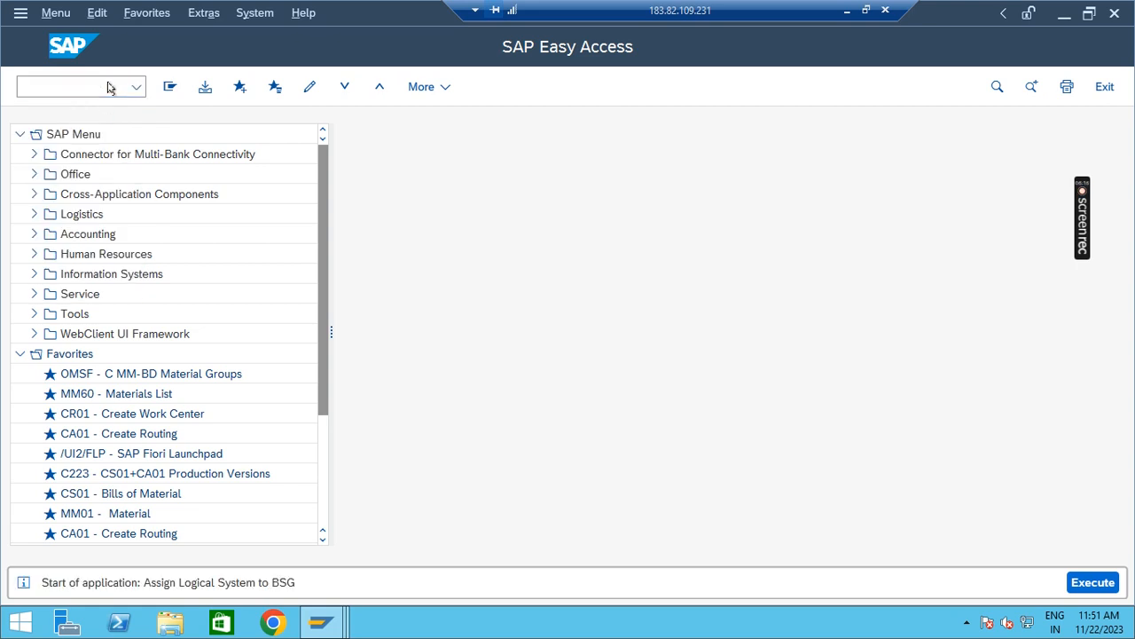
# Check the logical system assigned to business system group BSG and return to SAP Easy Access
pyautogui.click(19, 186)
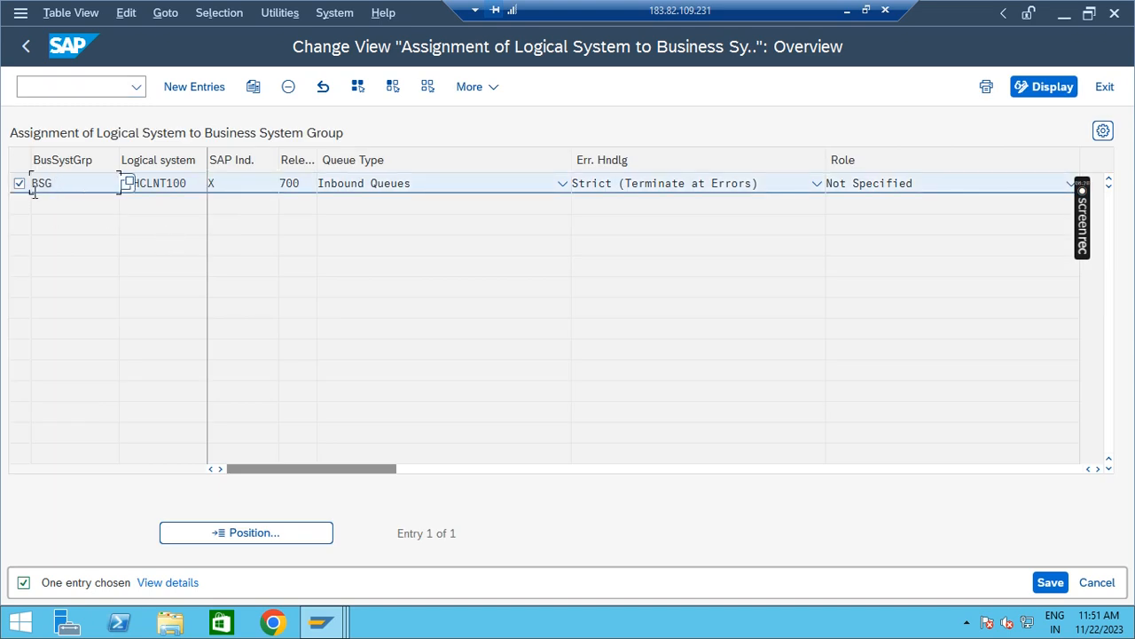
pyautogui.click(127, 183)
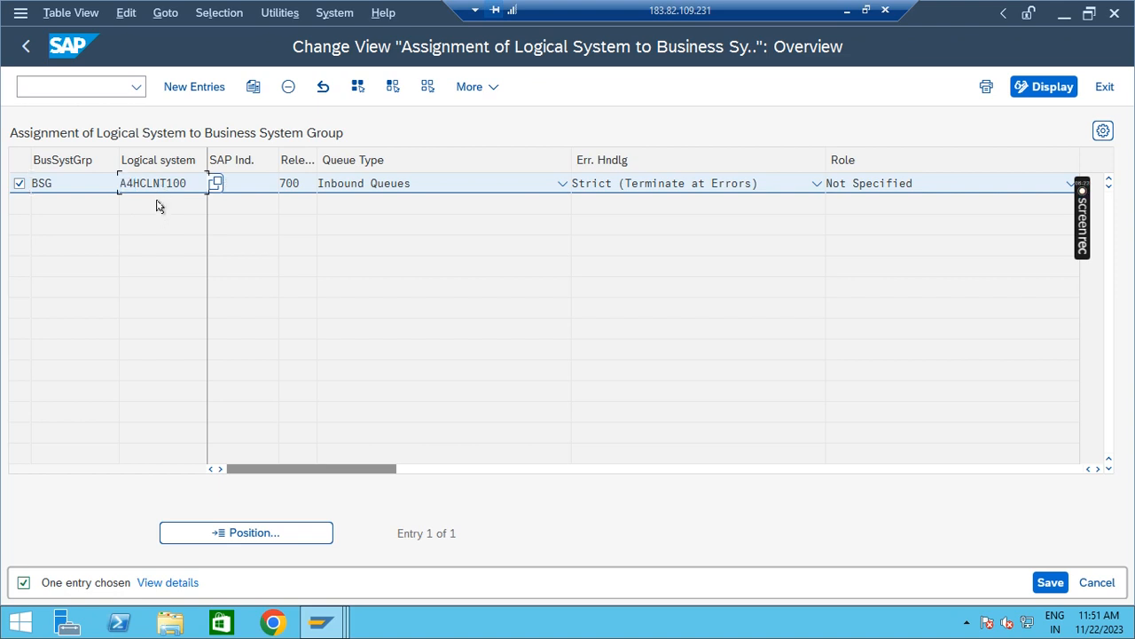
pyautogui.click(27, 49)
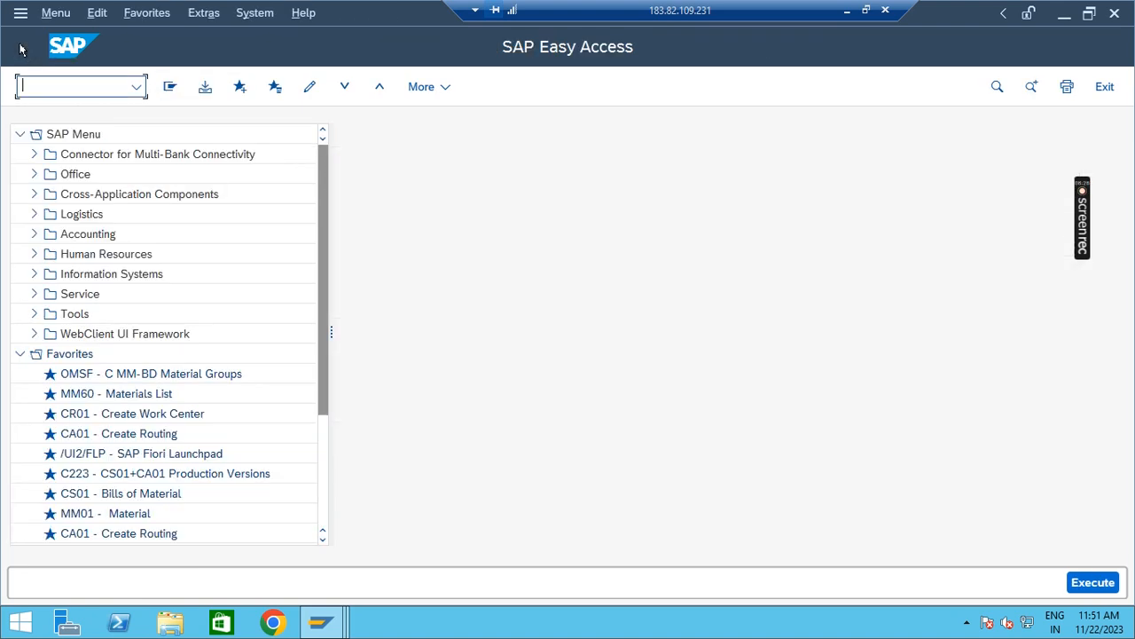
# Open the Target Systems, Operation Mode and Queue Type view through transaction CFC1, check its entries, and return to SAP Easy Access
pyautogui.write('CFC1')
pyautogui.press('Return')
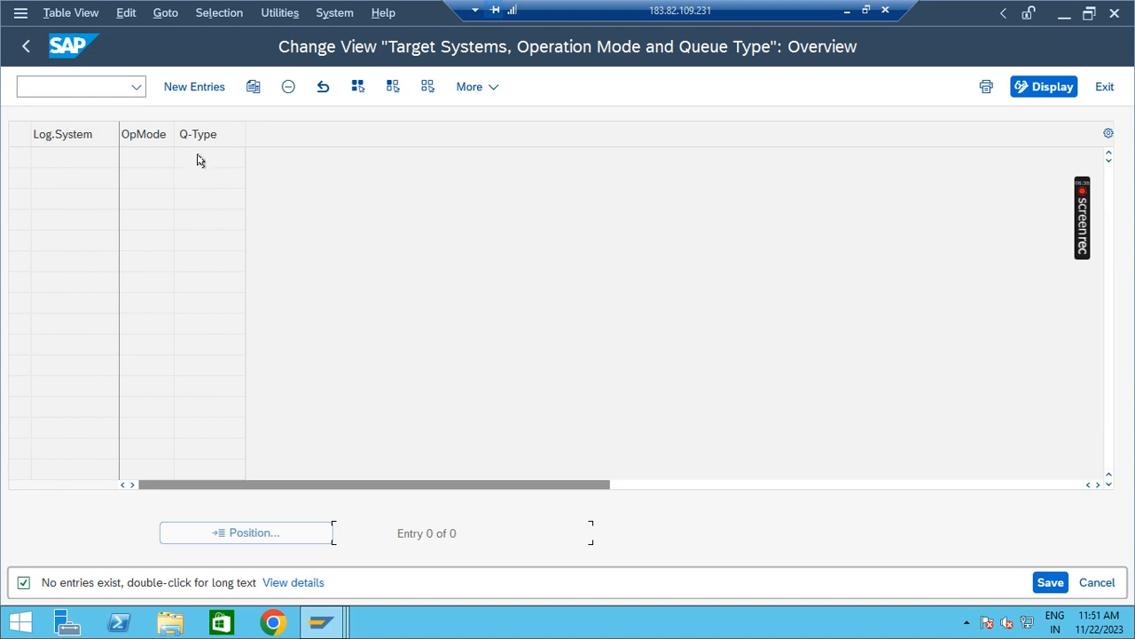
pyautogui.click(26, 46)
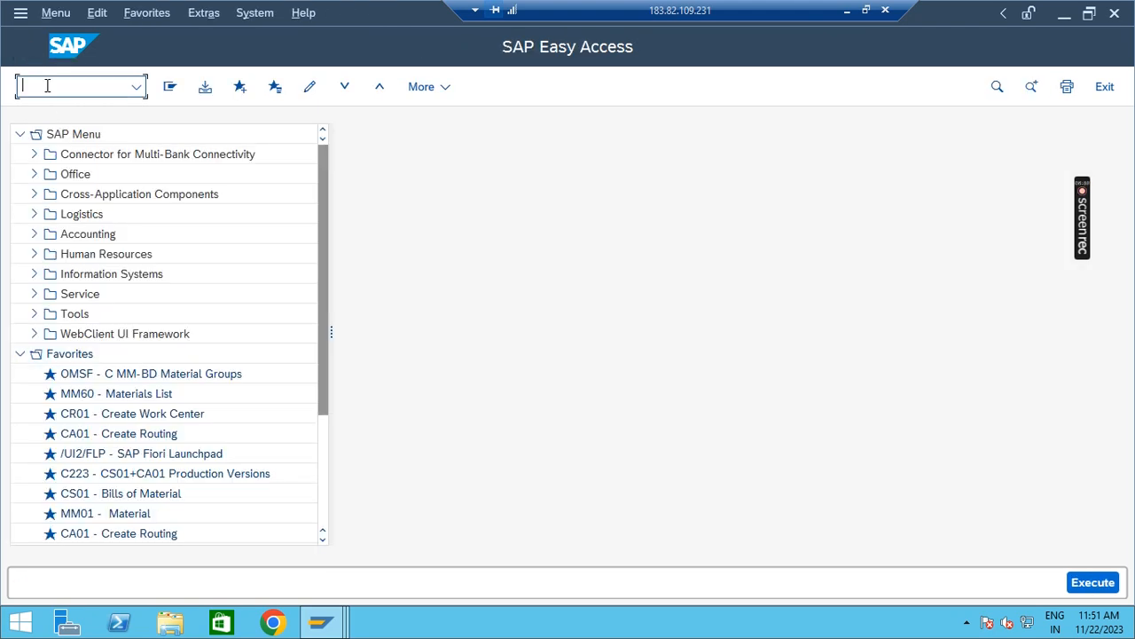
# Open the CIFGPARAMS maintenance view through transaction CFC2, check the RFC mode, logging and debug settings per user, and return to SAP Easy Access
pyautogui.write('CFC2')
pyautogui.press('Return')
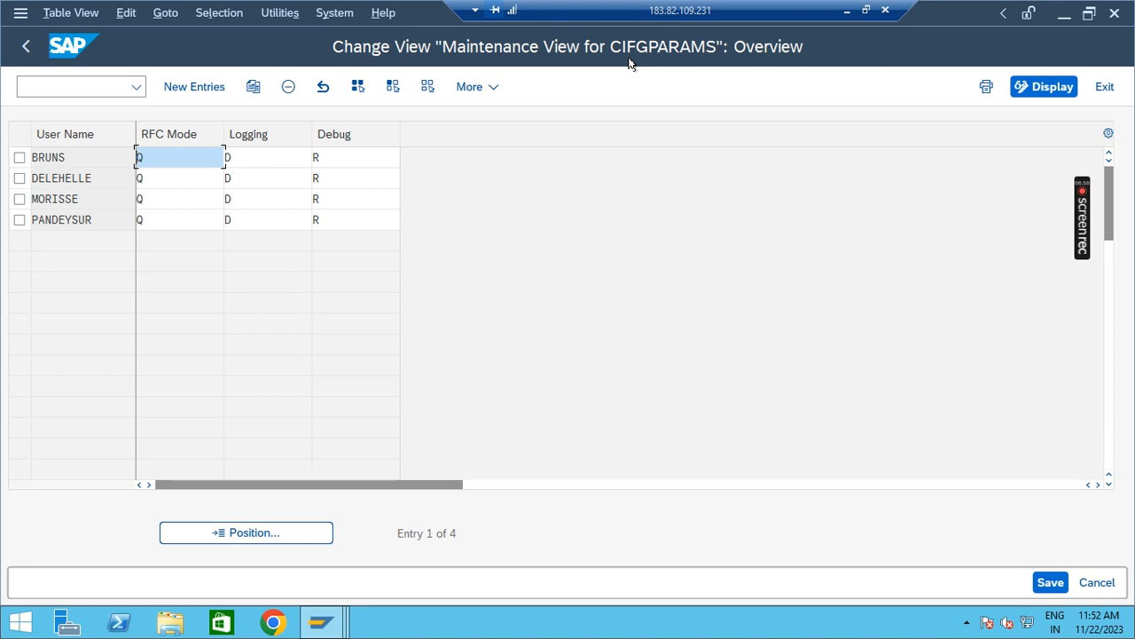
pyautogui.click(23, 46)
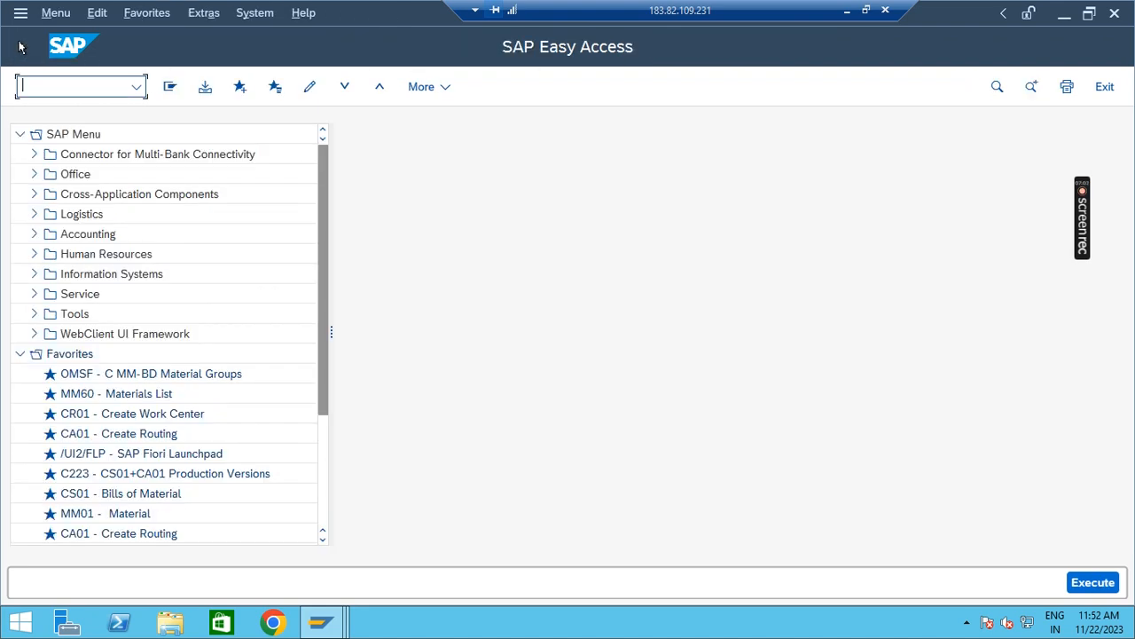
# Open the Systems and Their Types and Releases view through transaction NDV2, check its entries, and return to SAP Easy Access
pyautogui.write('NDV')
pyautogui.press('Return')
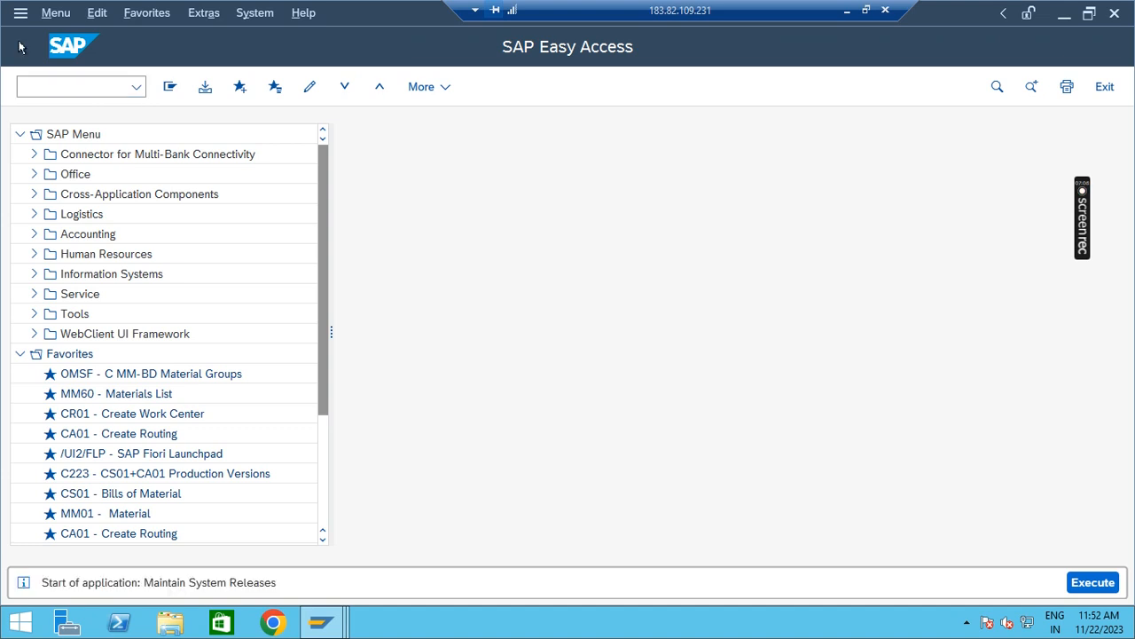
pyautogui.click(588, 590)
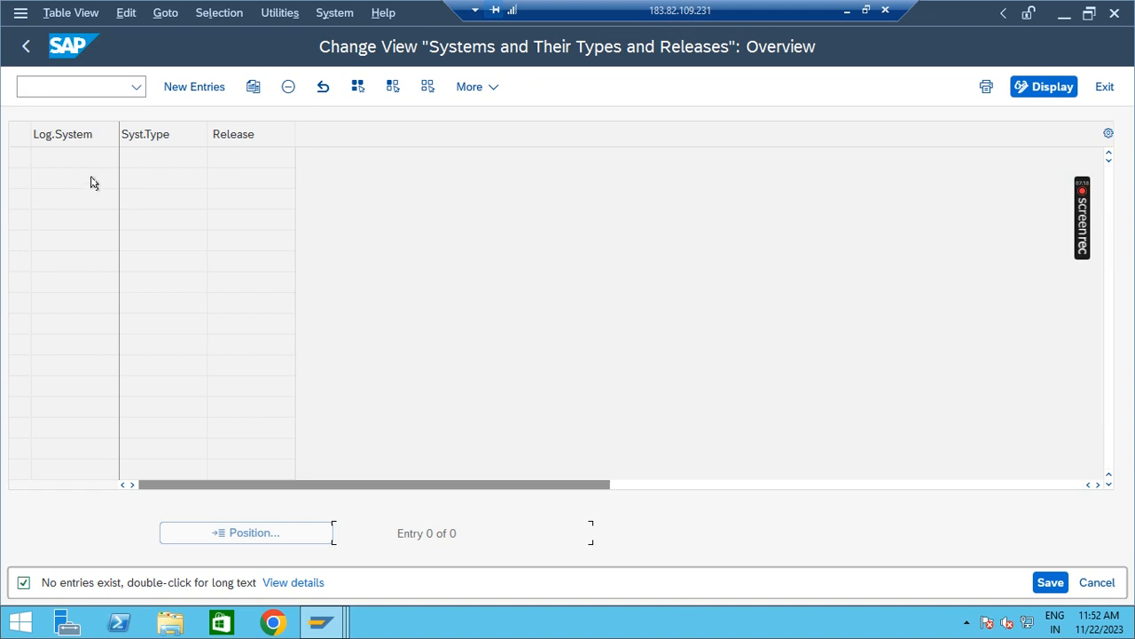
pyautogui.click(25, 46)
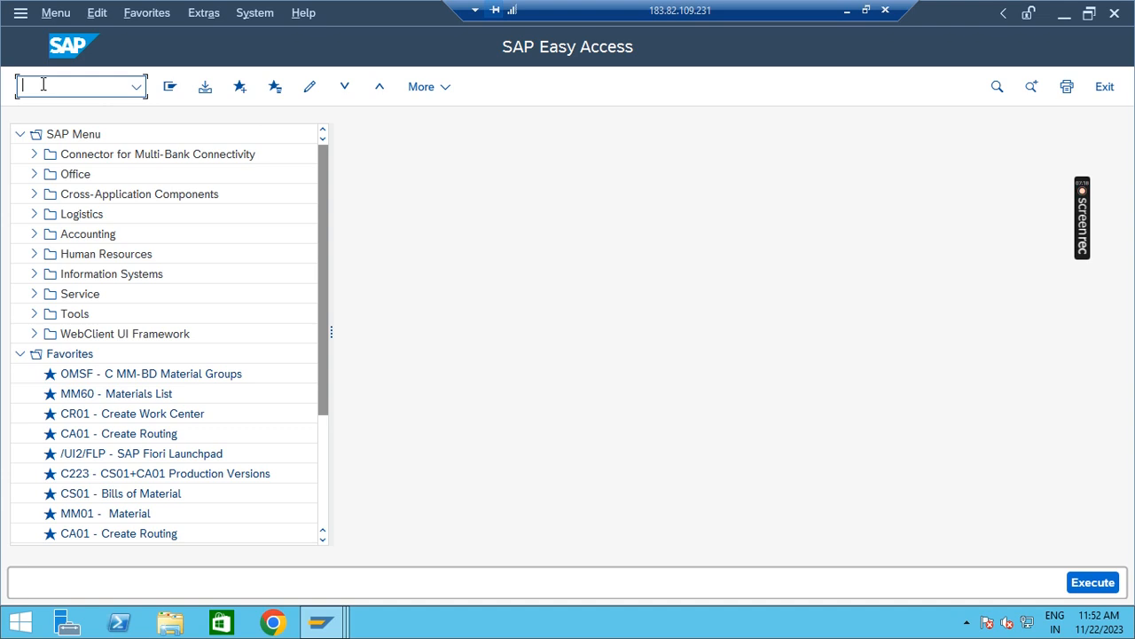
# Open RFC Server Group Maintenance through transaction RZ12, check the logon groups and instances, and return to SAP Easy Access
pyautogui.write('RZ12')
pyautogui.press('Return')
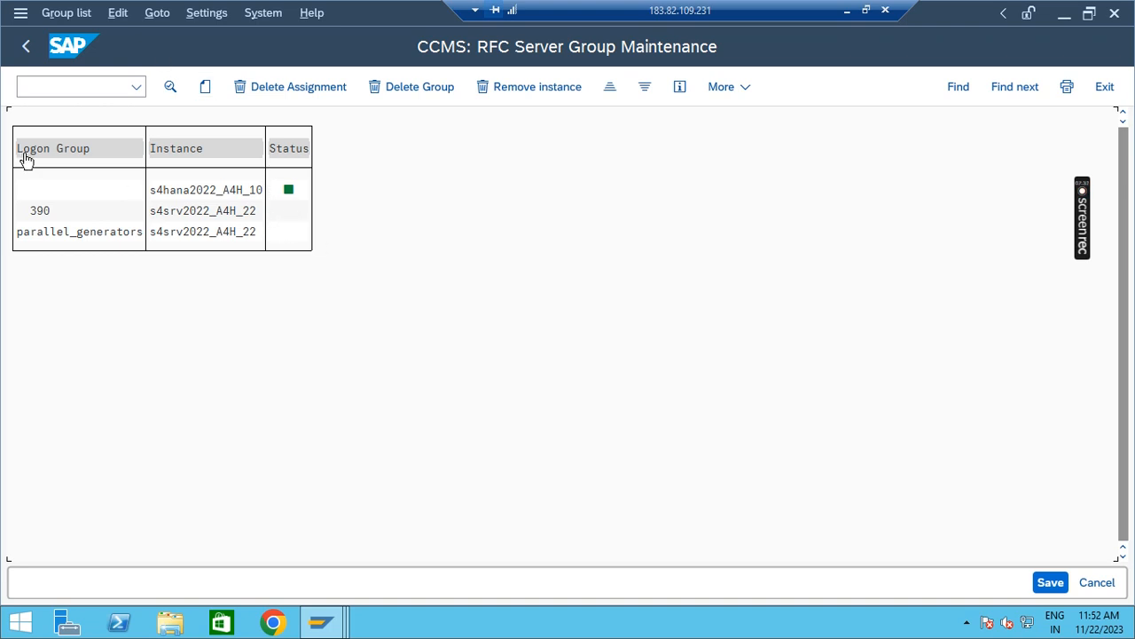
pyautogui.click(26, 45)
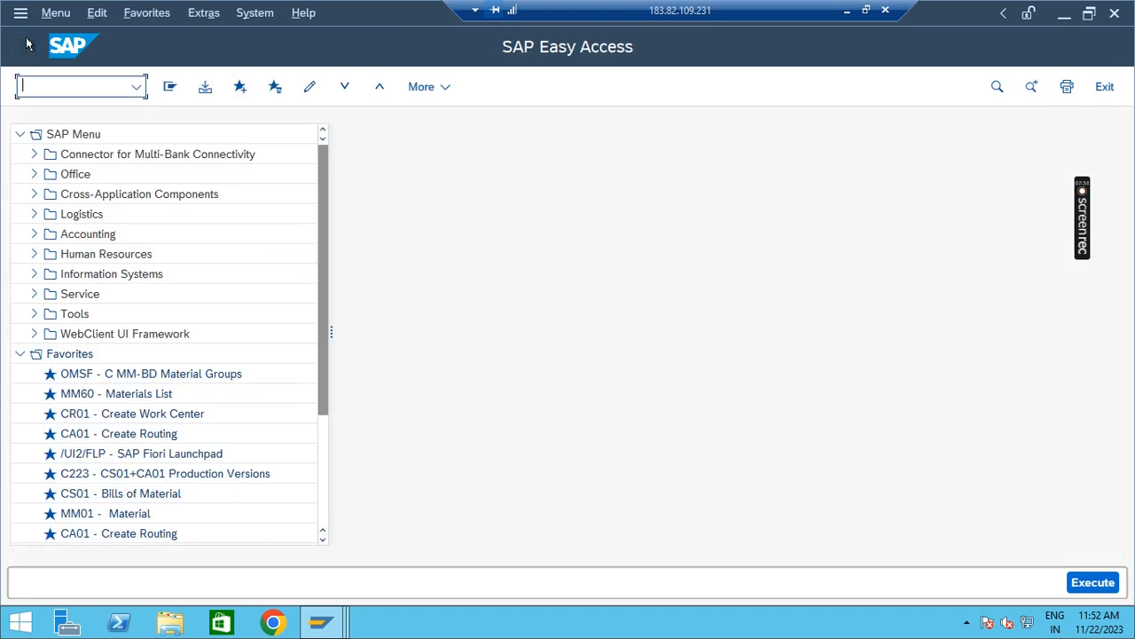
# Open the QIN Scheduler of the qRFC Monitor through transaction SMQR, check the registered queues, and return to SAP Easy Access
pyautogui.write('SMQR')
pyautogui.press('Return')
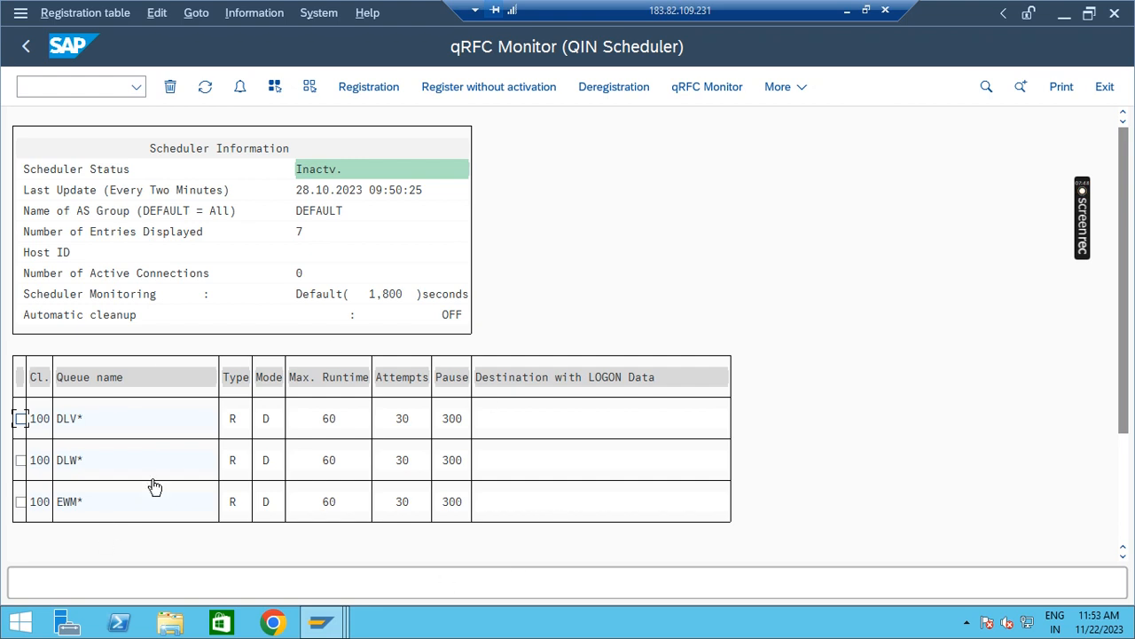
pyautogui.click(24, 47)
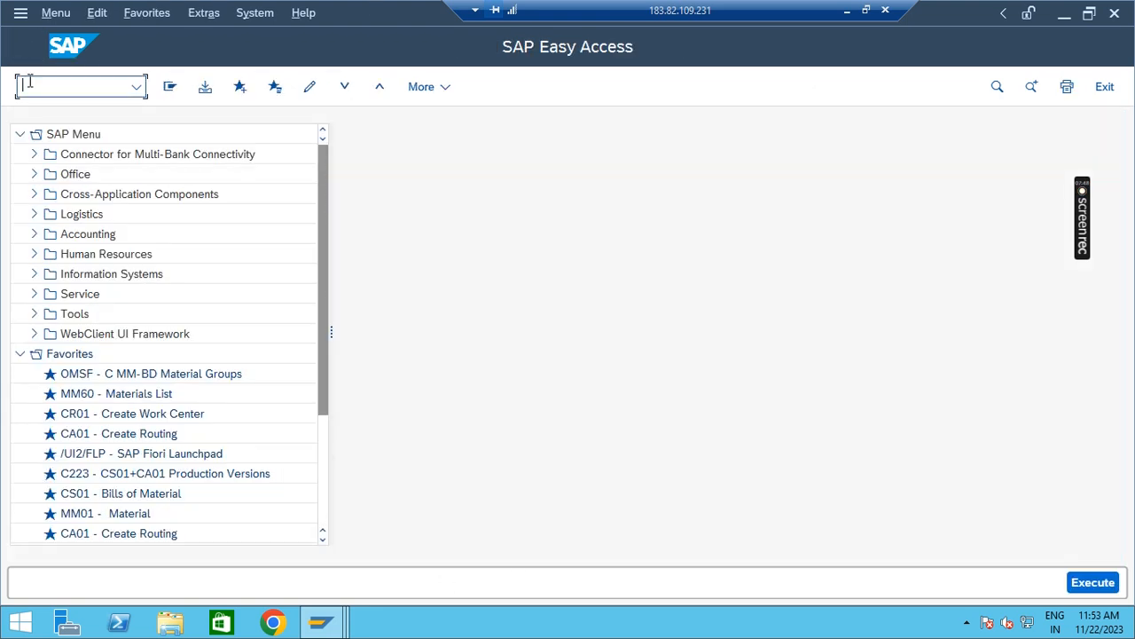
# Open the QOUT Scheduler through transaction SMQS, inspect the RFC destination A4HCLNT100, and return to SAP Easy Access
pyautogui.write('SMQS')
pyautogui.press('Return')
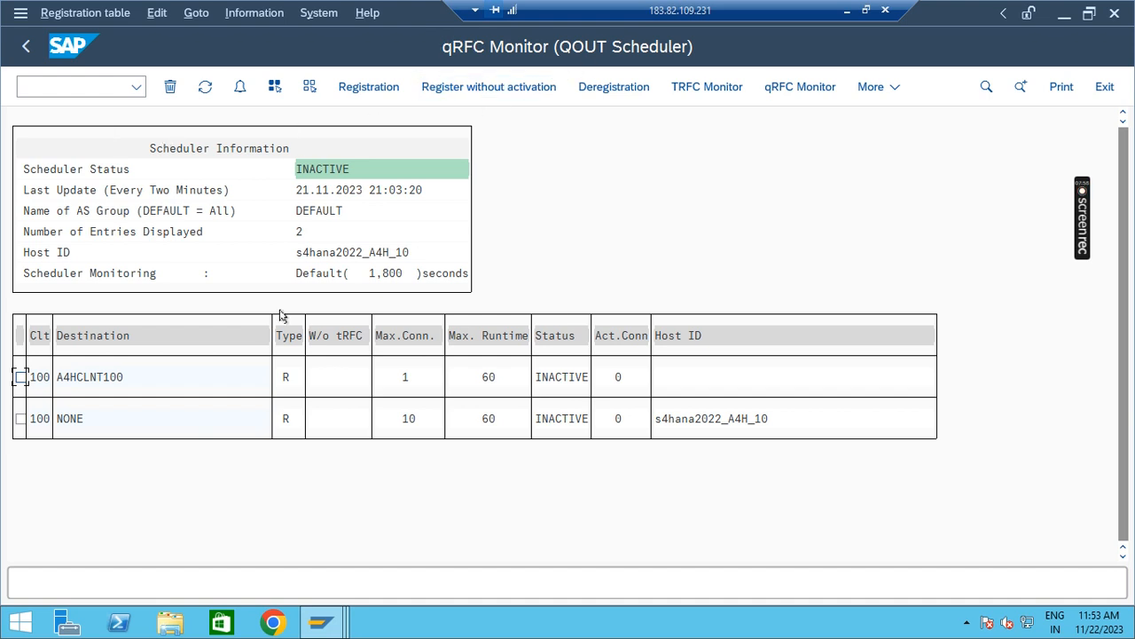
pyautogui.click(43, 379)
pyautogui.doubleClick(261, 394)
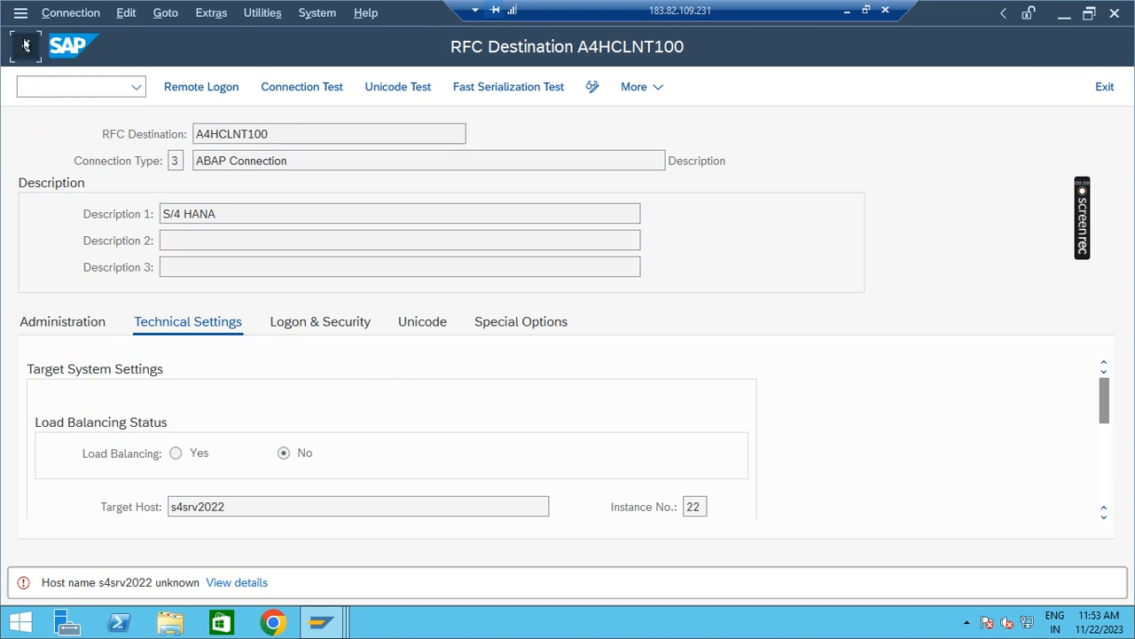
pyautogui.click(25, 45)
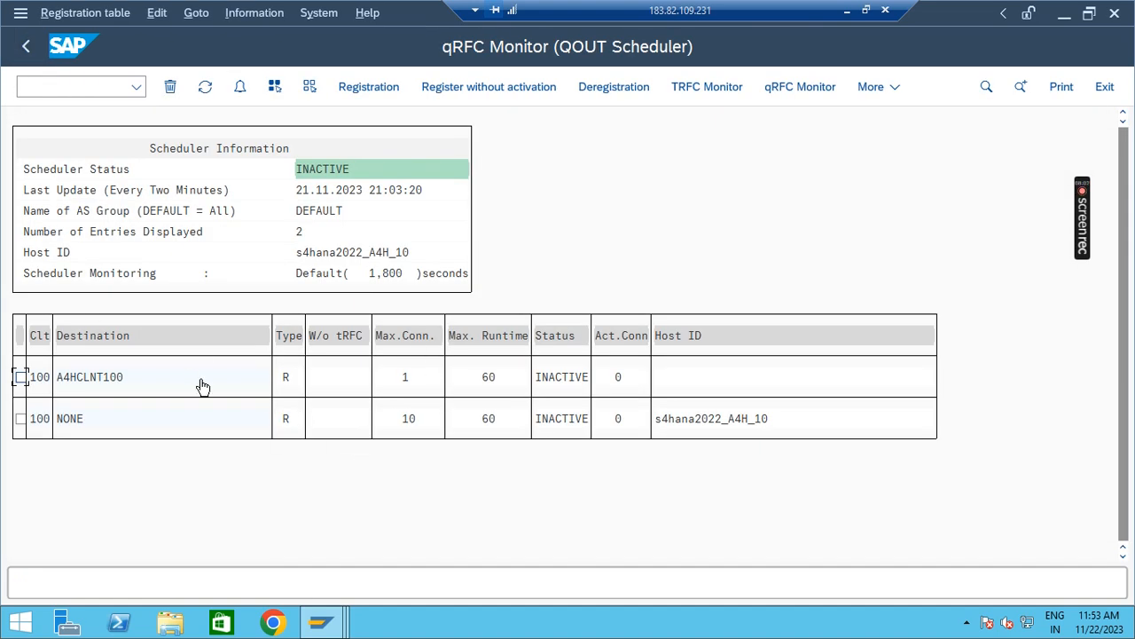
pyautogui.doubleClick(145, 380)
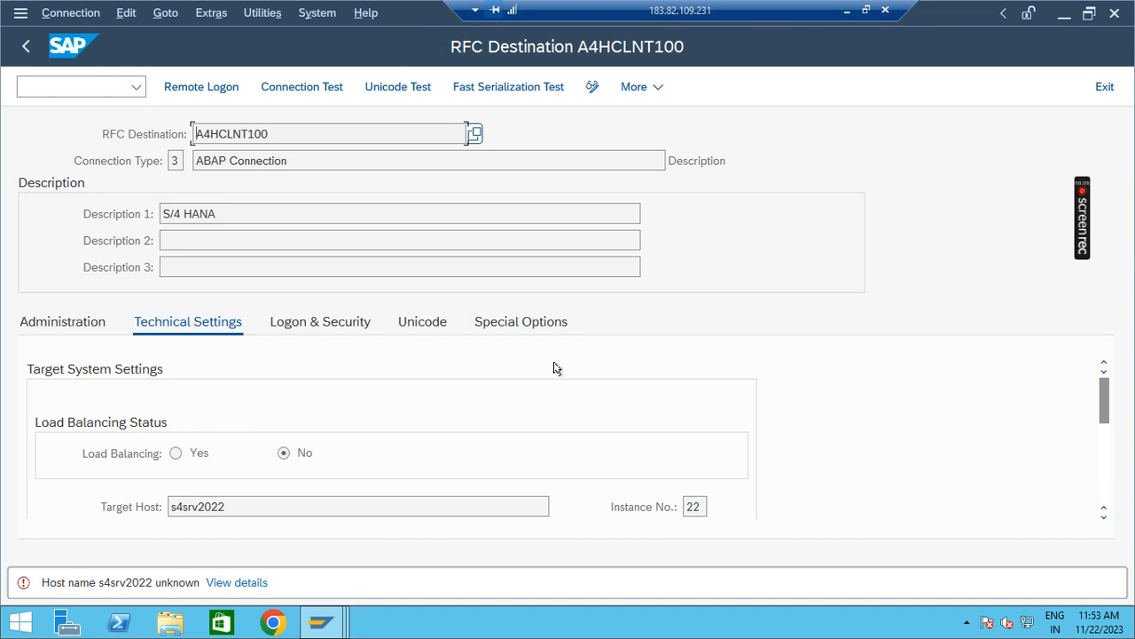
pyautogui.click(26, 45)
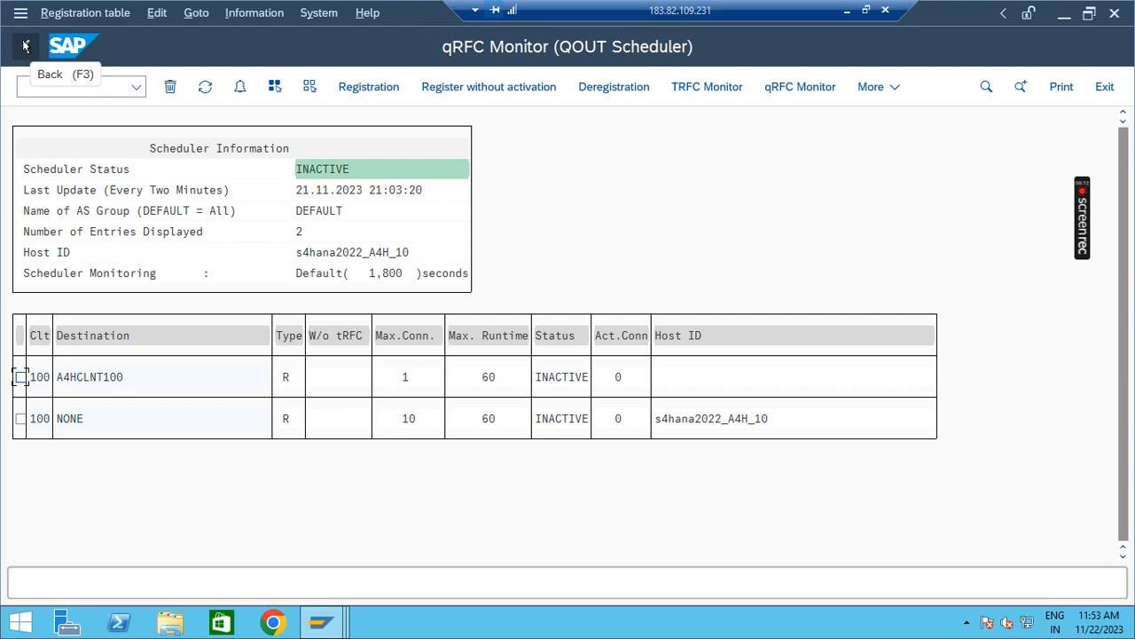
pyautogui.click(26, 45)
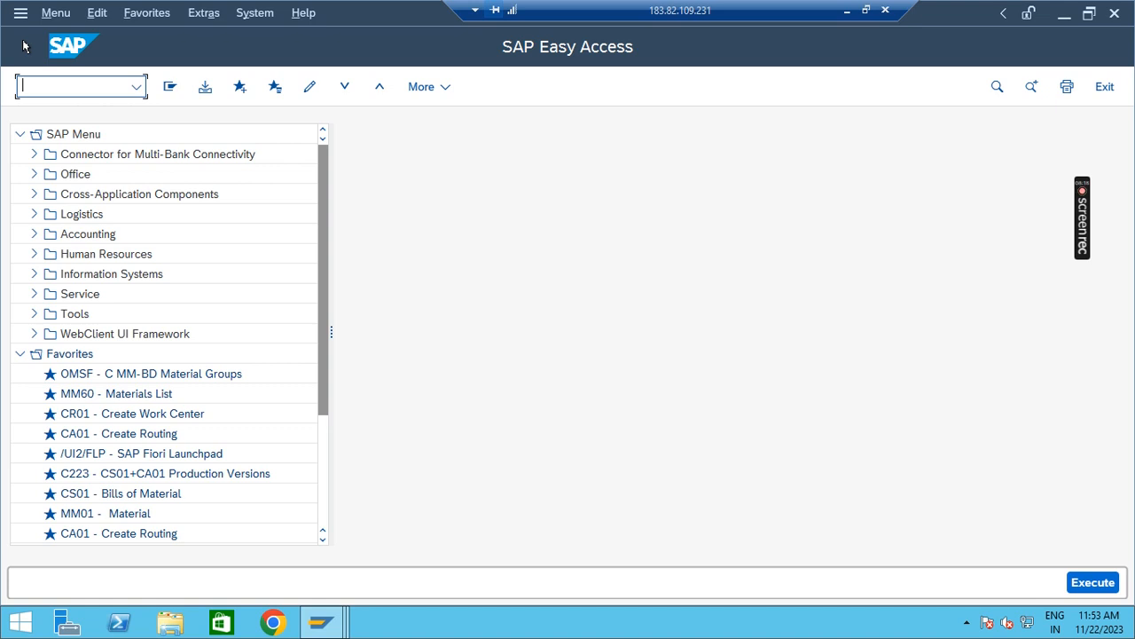
# Try to start the number range transaction as /NSAPAPO/RRPC1 and as SAPAPO/RRPC1
pyautogui.write('SA')
pyautogui.click(135, 86)
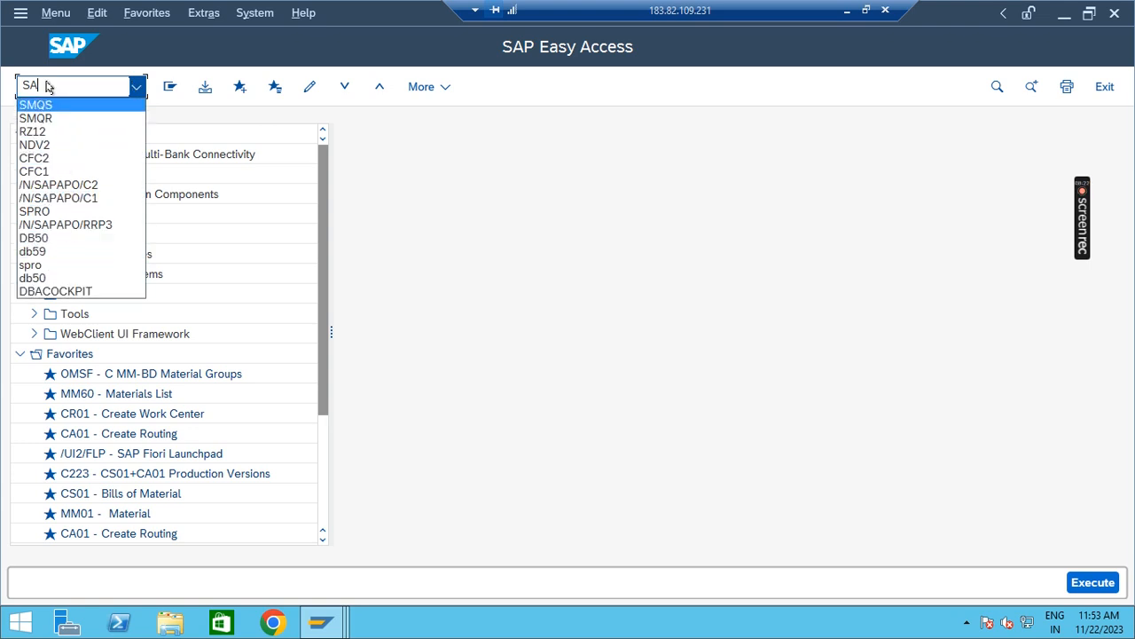
pyautogui.write('P')
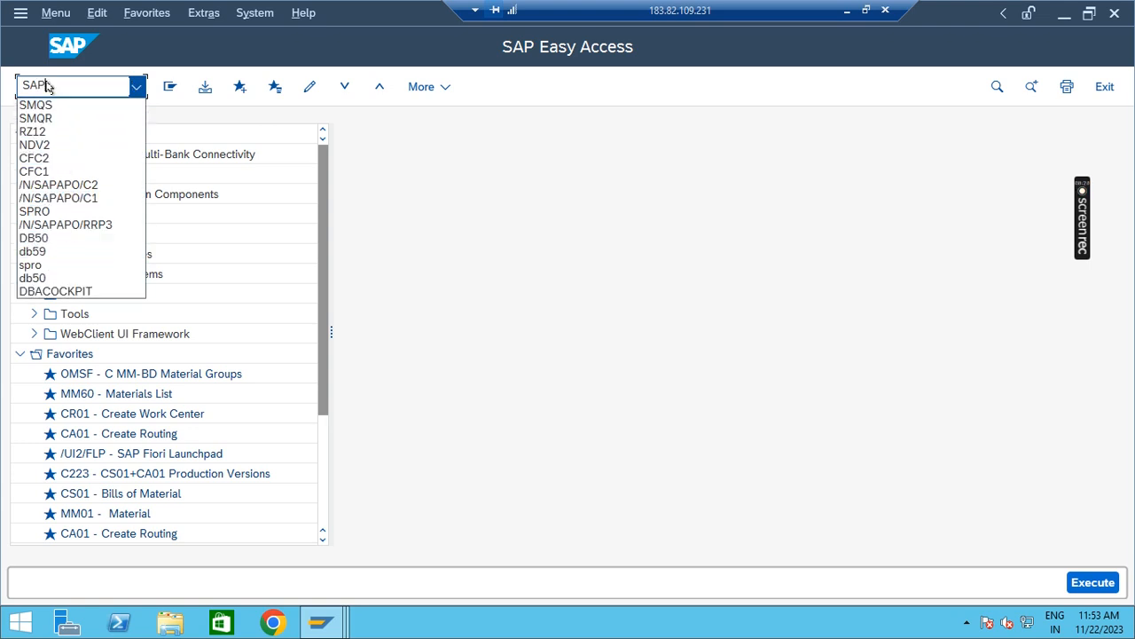
pyautogui.press('BackSpace')
pyautogui.press('BackSpace')
pyautogui.press('BackSpace')
pyautogui.write('/N/SAPAPO/RRPC1')
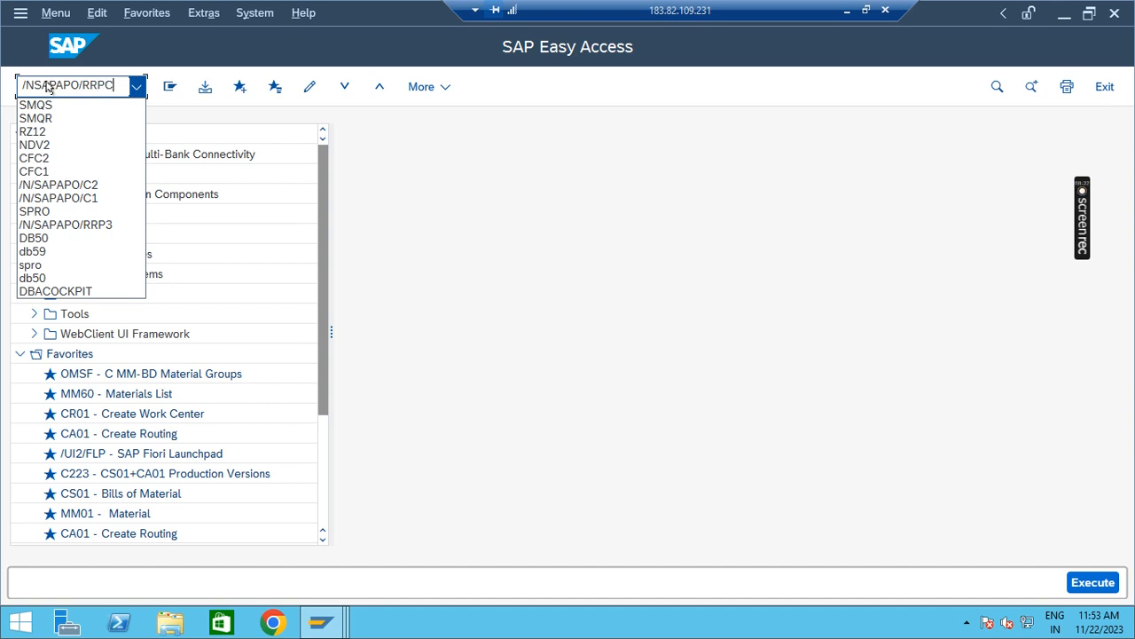
pyautogui.press('Return')
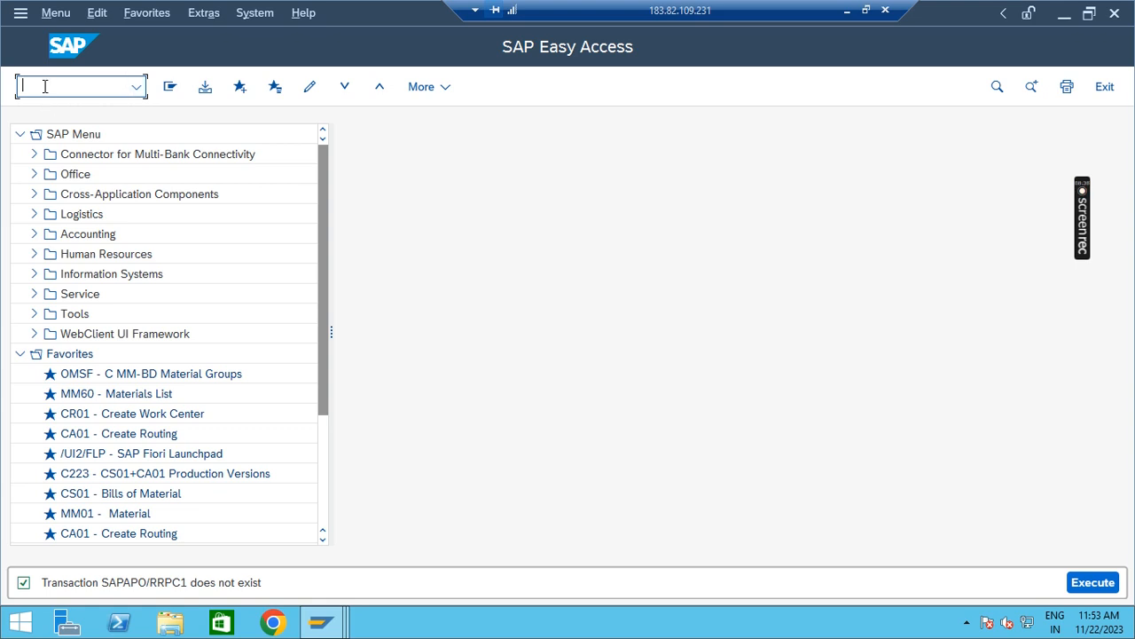
pyautogui.write('SAPAPO/RRPC1')
pyautogui.press('Return')
# Open the APO order number range intervals through transaction /N/SAPAPO/RRPC1, check the number range object, and return to SAP Easy Access
pyautogui.write('/N/SAPAPO/RR')
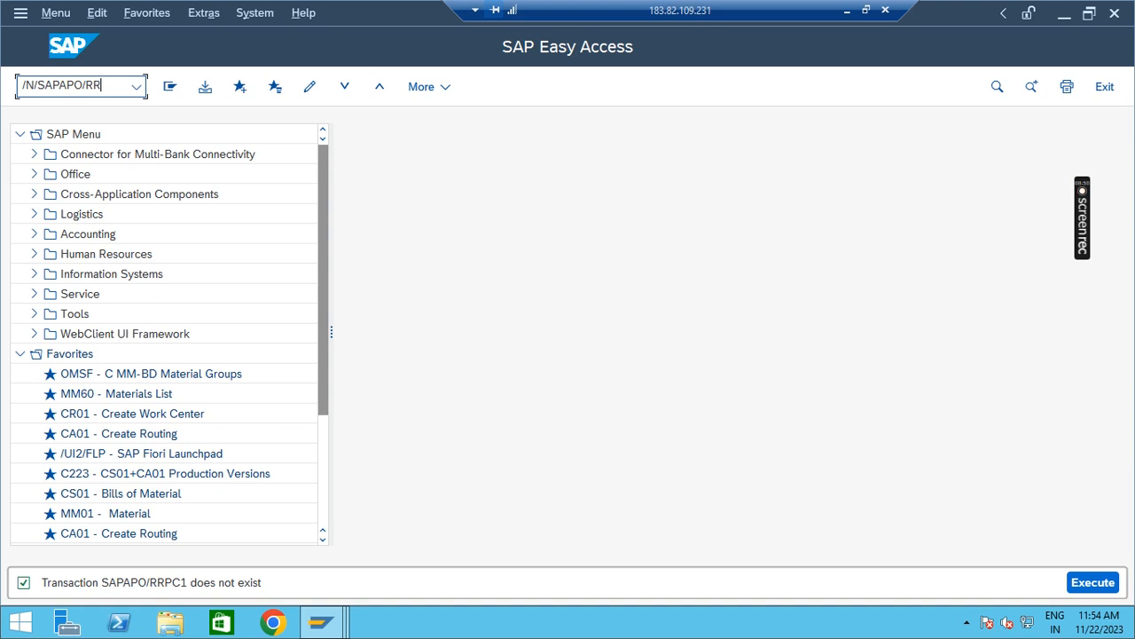
pyautogui.write('PC1')
pyautogui.press('Return')
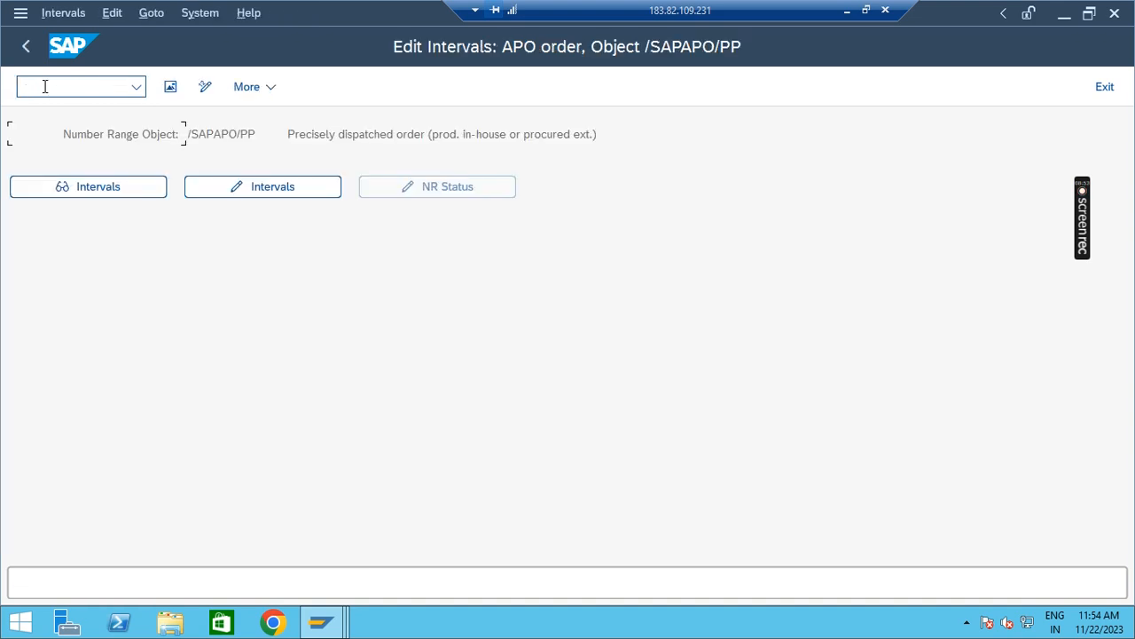
pyautogui.click(281, 136)
pyautogui.click(21, 46)
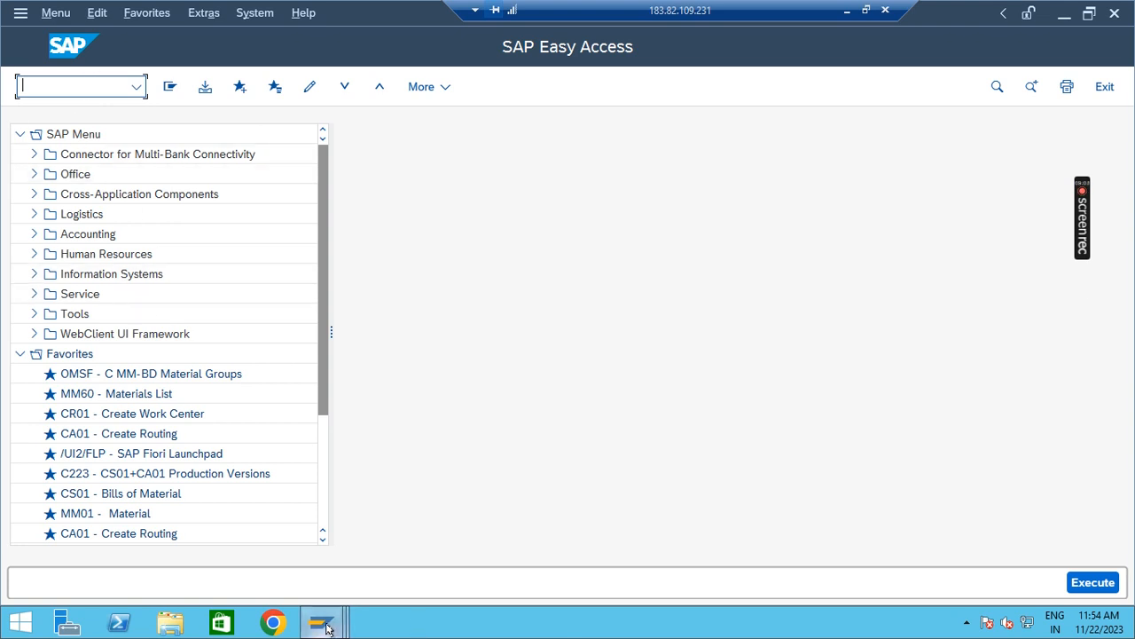
# Switch to the Display IMG session and open Settings for Data Transfer under the Advanced Planning basic settings
pyautogui.click(324, 621)
pyautogui.click(299, 528)
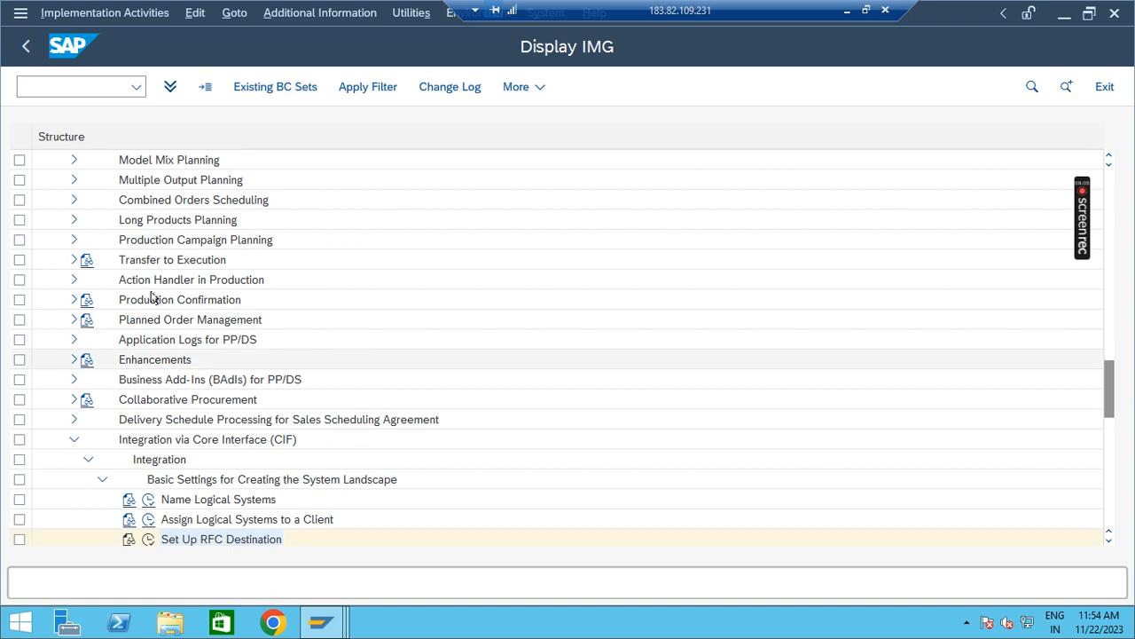
pyautogui.scroll(4, 215, 385)
pyautogui.scroll(7, 182, 384)
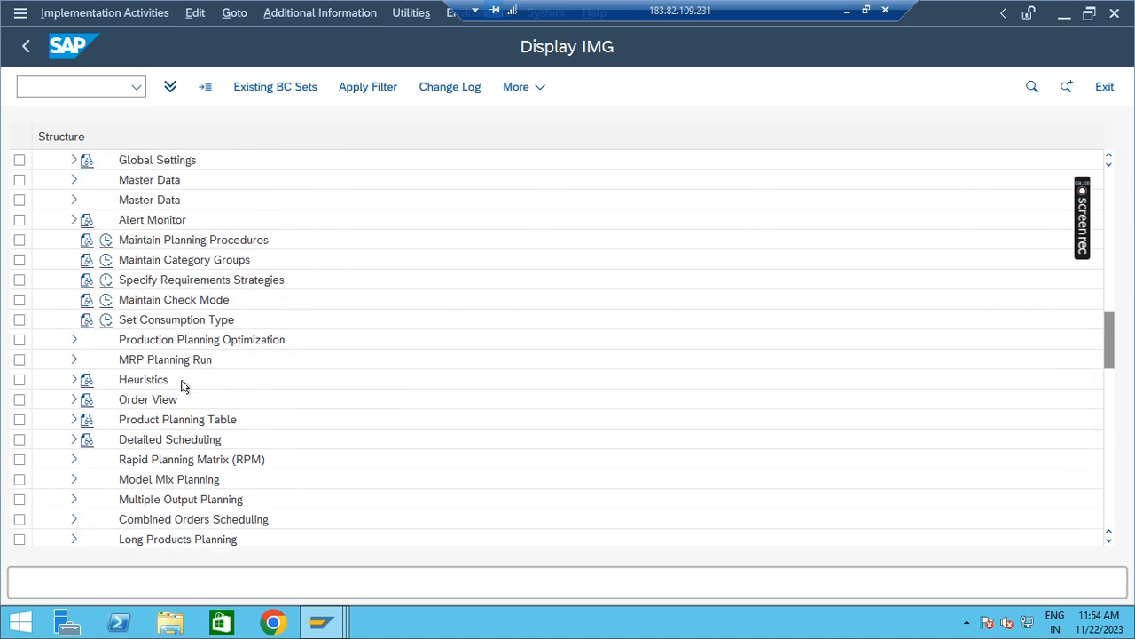
pyautogui.scroll(2, 182, 384)
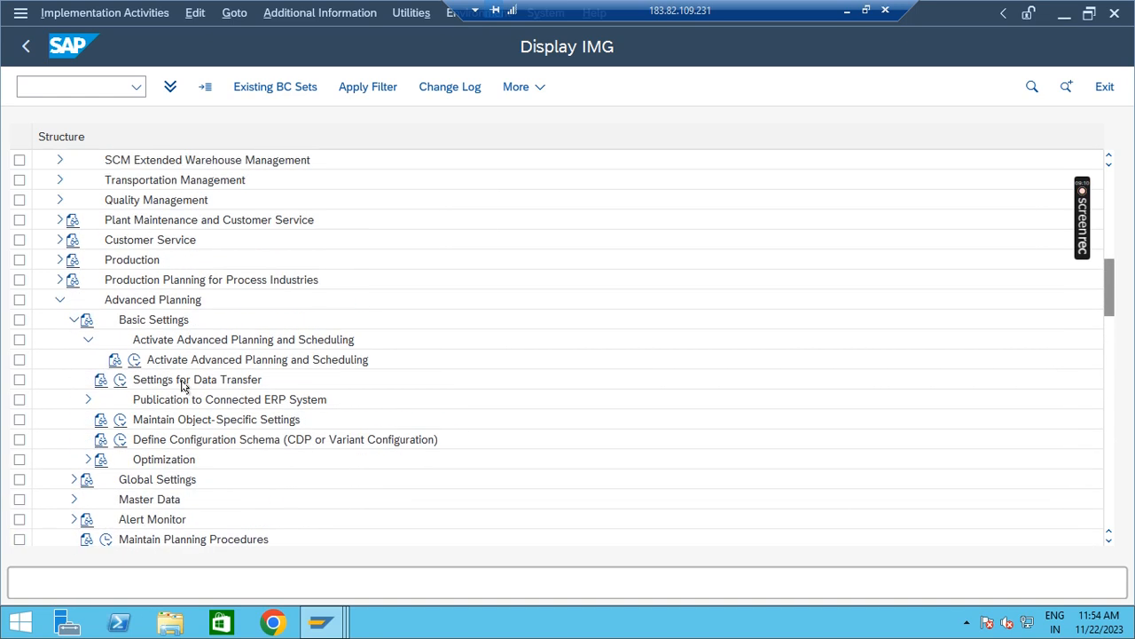
pyautogui.click(120, 399)
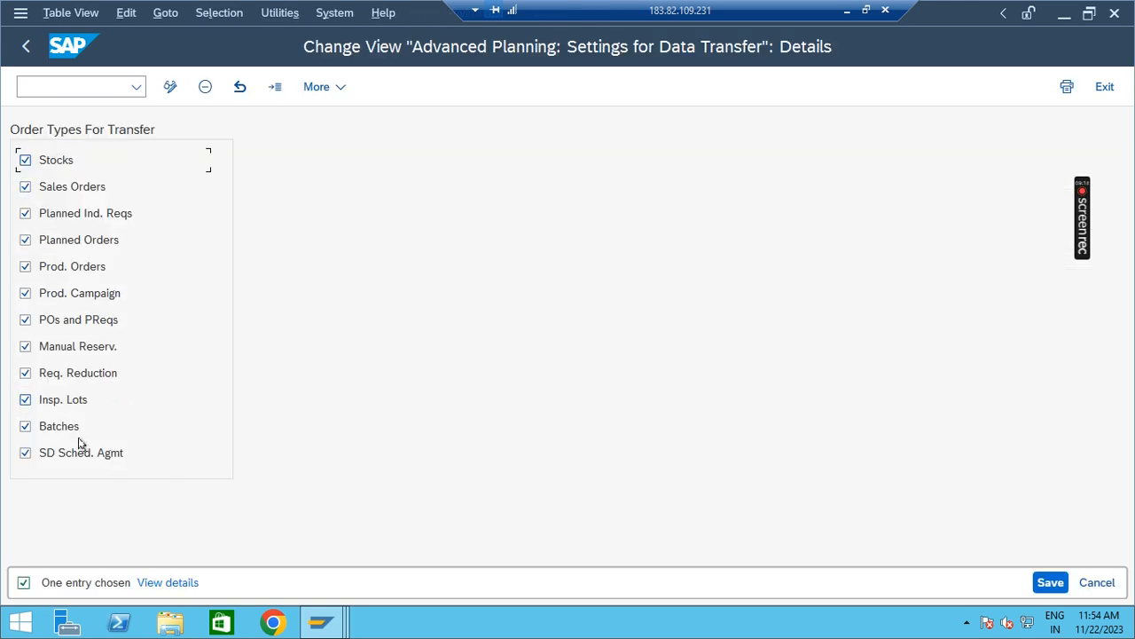